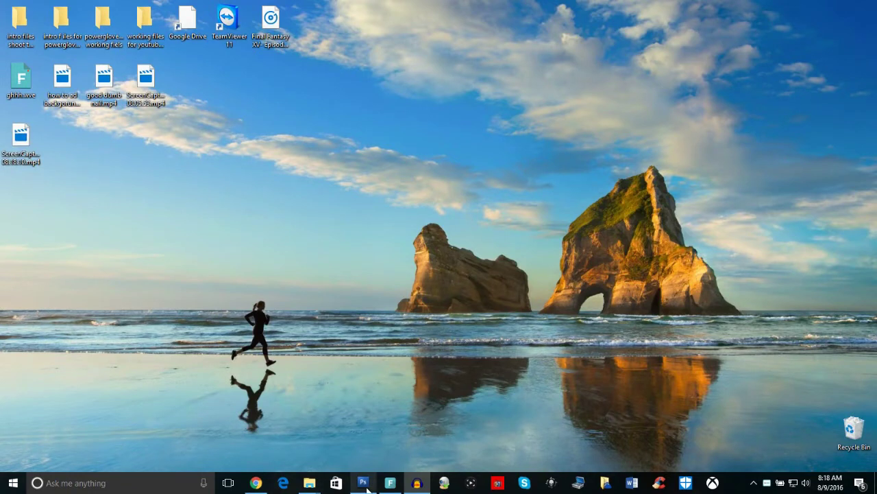
# - Restore the Photoshop window showing PowerGlovePixels Main picture.psd from the taskbar
pyautogui.moveTo(367, 488)
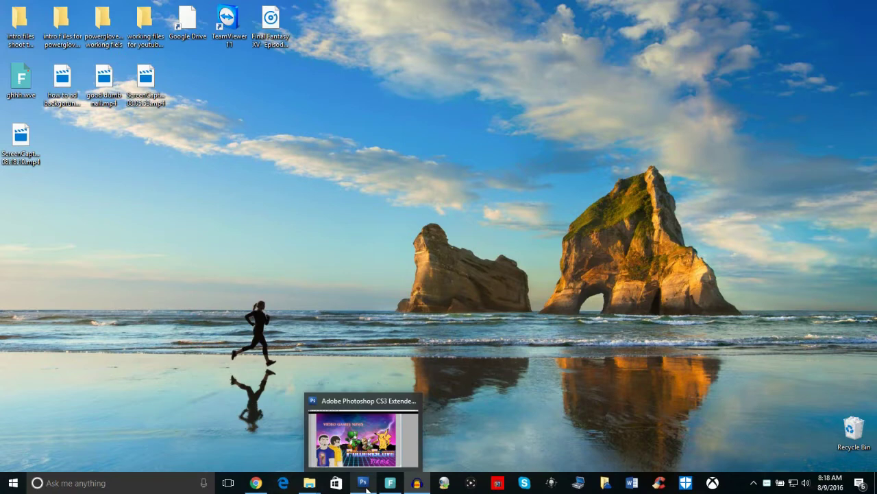
pyautogui.click(367, 488)
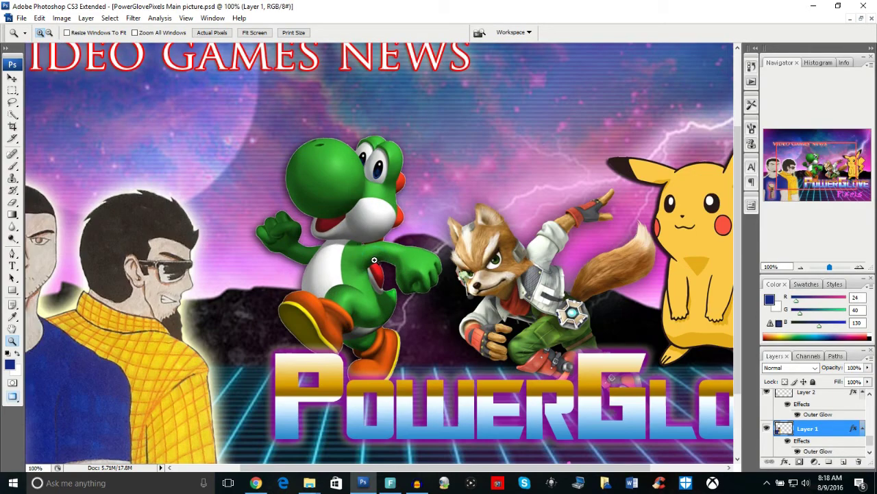
# - Zoom in on Yoshi and select his layer, Layer 3, with the Move tool
pyautogui.click(375, 262)
pyautogui.click(375, 287)
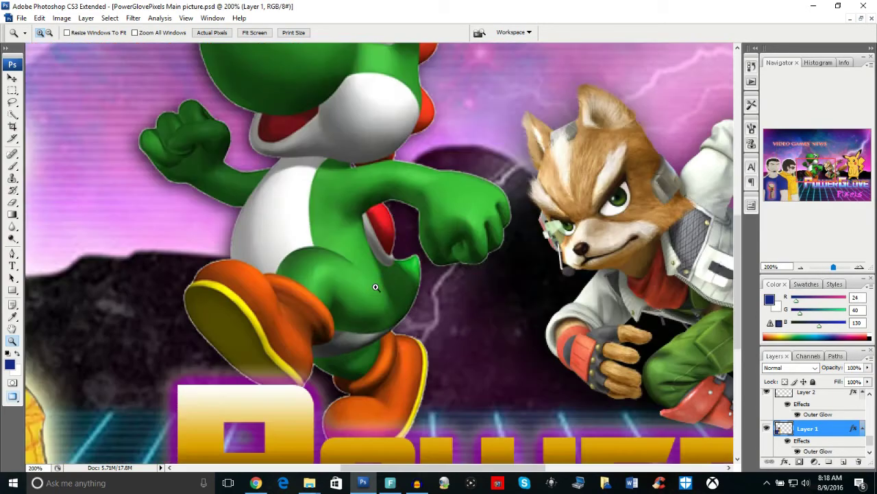
pyautogui.scroll(5, 135, 139)
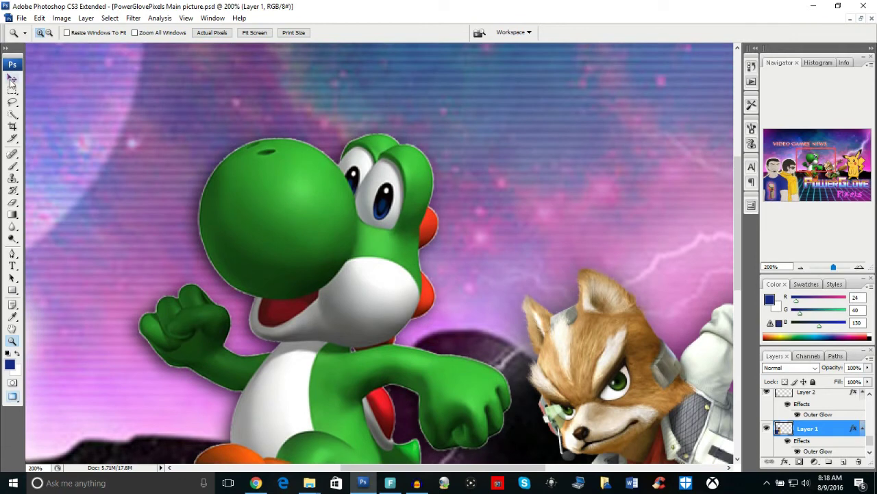
pyautogui.click(11, 78)
pyautogui.click(322, 210)
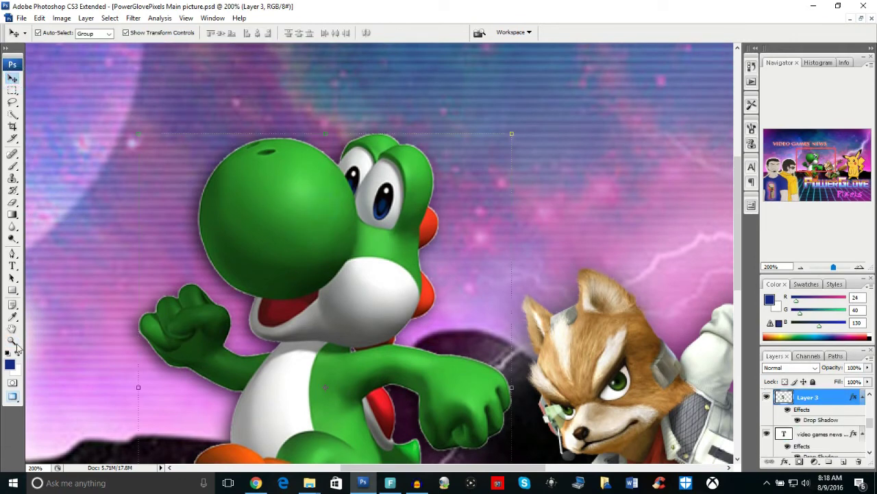
# - Adjust the Drop Shadow on Yoshi's layer in Blending Options
pyautogui.rightClick(809, 398)
pyautogui.click(806, 162)
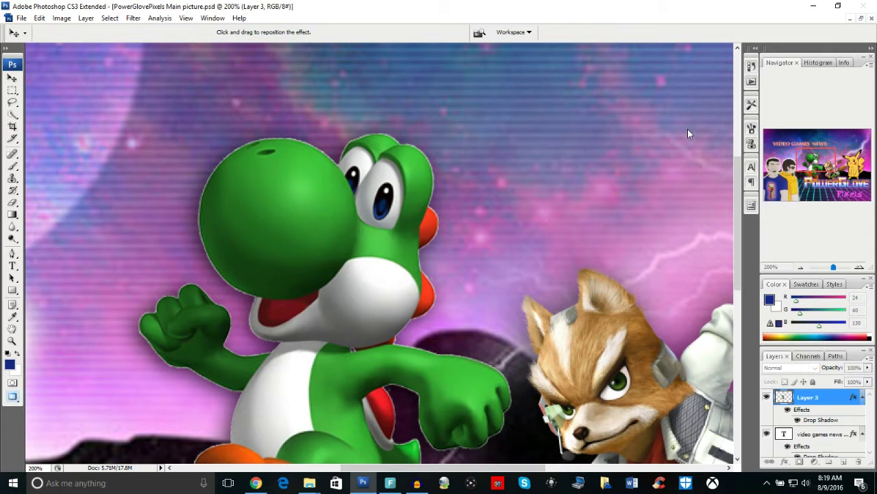
pyautogui.press('v')
pyautogui.scroll(-6, 396, 282)
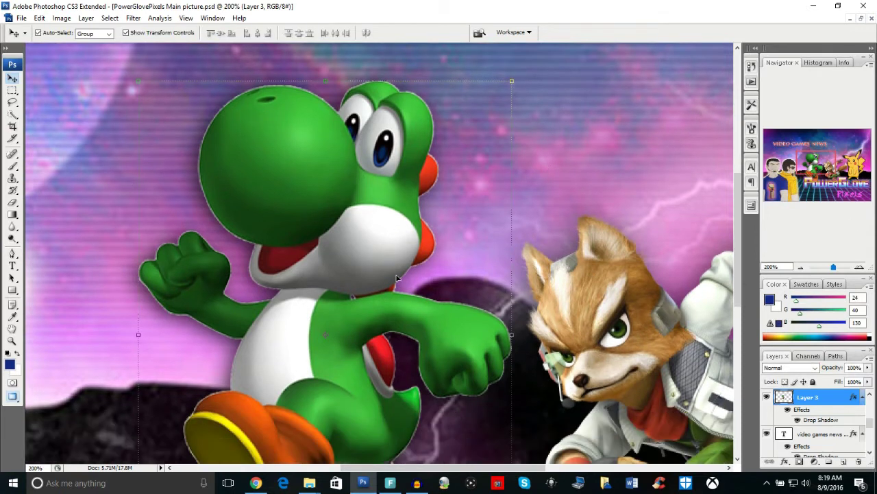
# - Select the fox's layer, Layer 4, and zoom the view back to 100%
pyautogui.click(619, 268)
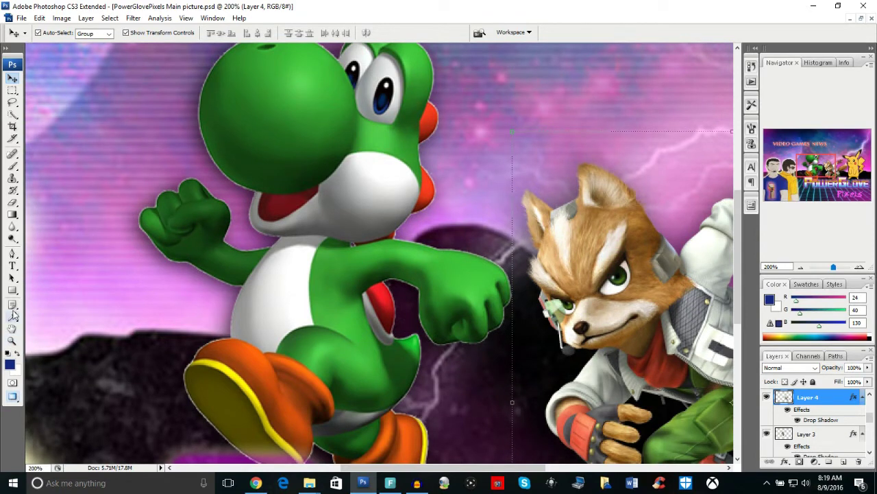
pyautogui.click(12, 341)
pyautogui.rightClick(440, 181)
pyautogui.click(495, 245)
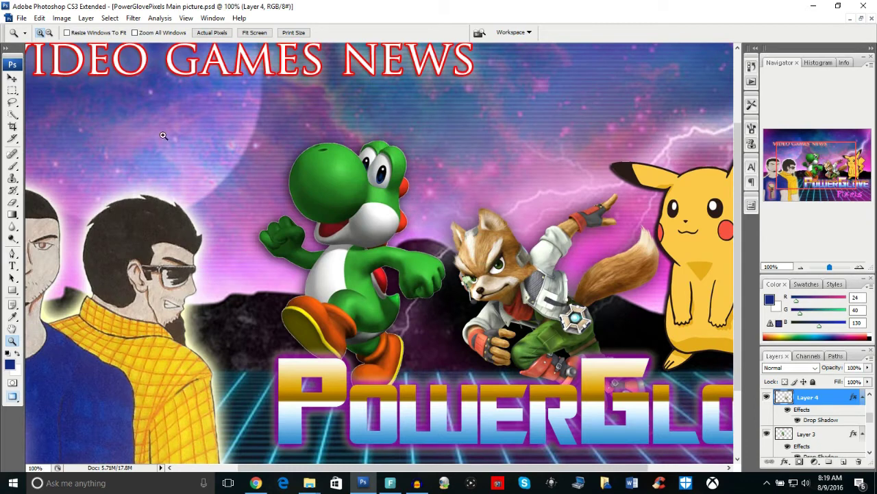
pyautogui.click(12, 78)
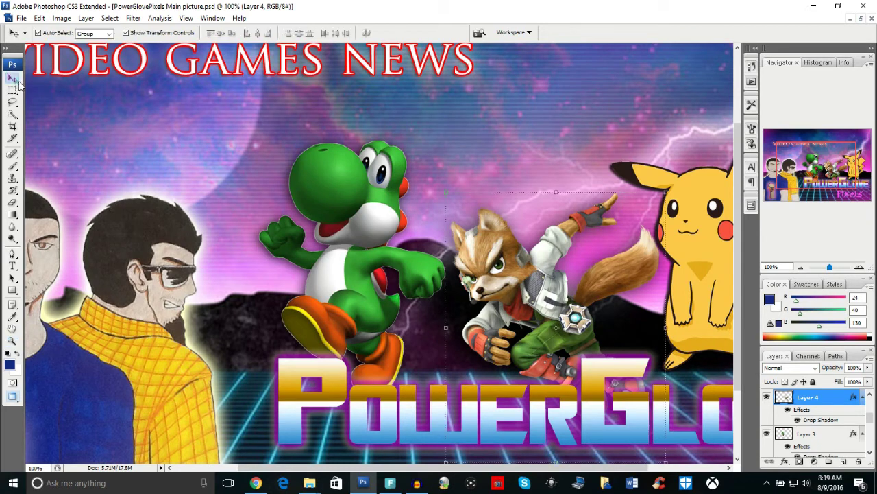
# - Give the fox a Drop Shadow and commit a free transform on him
pyautogui.rightClick(479, 248)
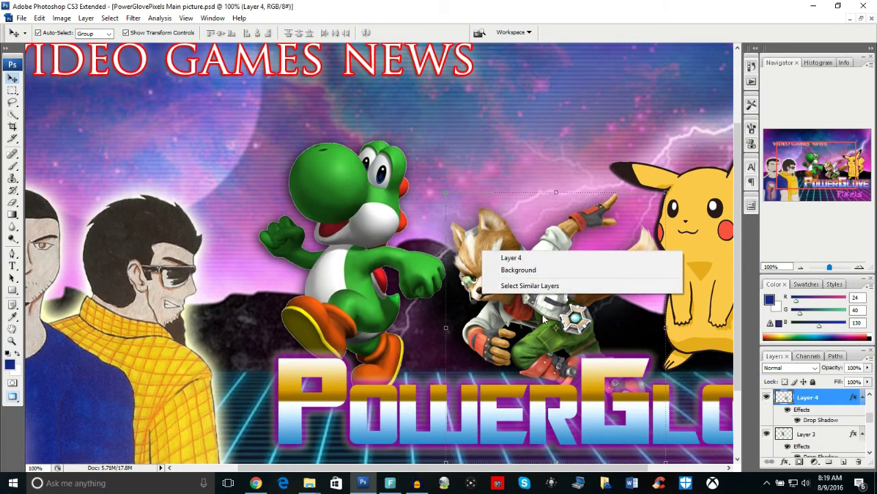
pyautogui.rightClick(821, 399)
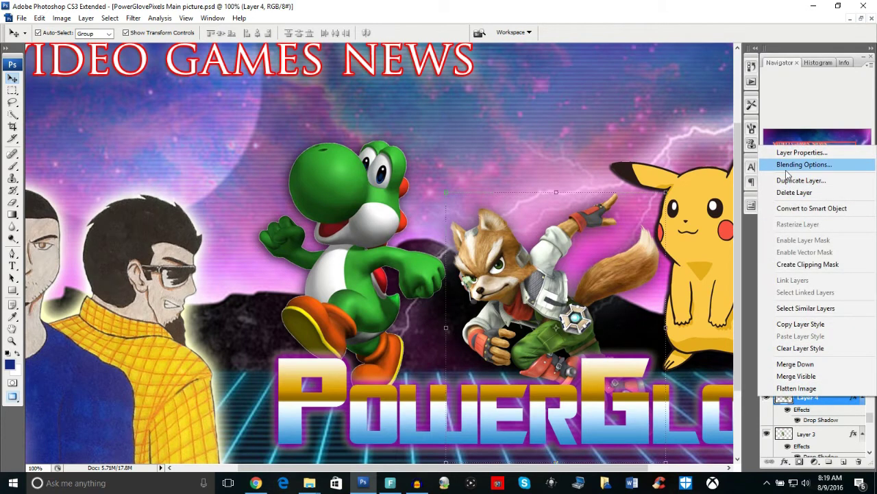
pyautogui.press('Escape')
pyautogui.press('h')
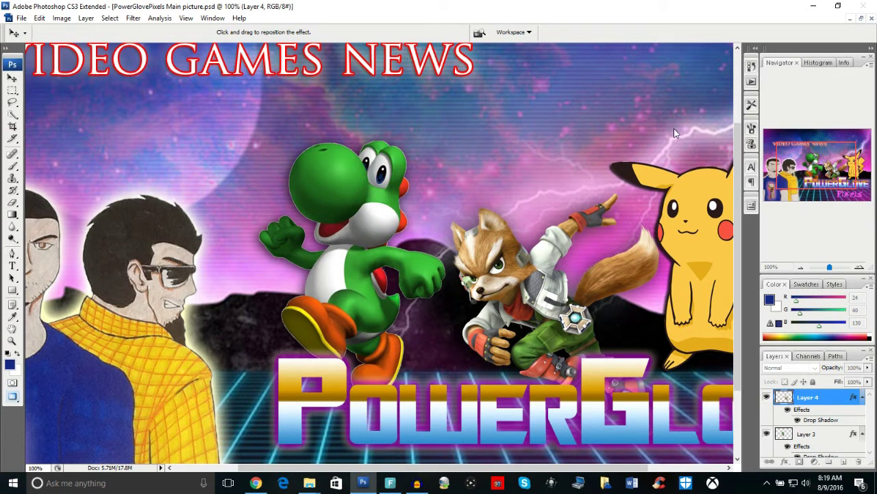
pyautogui.press('v')
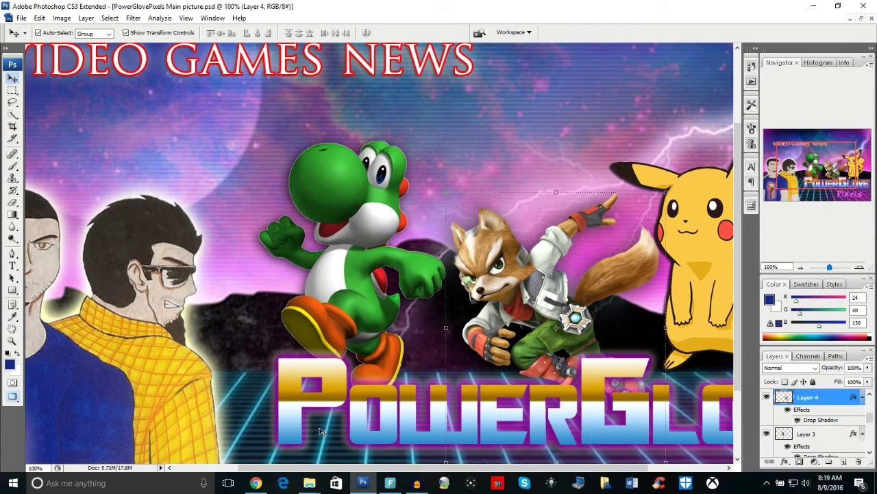
pyautogui.hscroll(3, 311, 472)
pyautogui.hotkey('ctrl', 't')
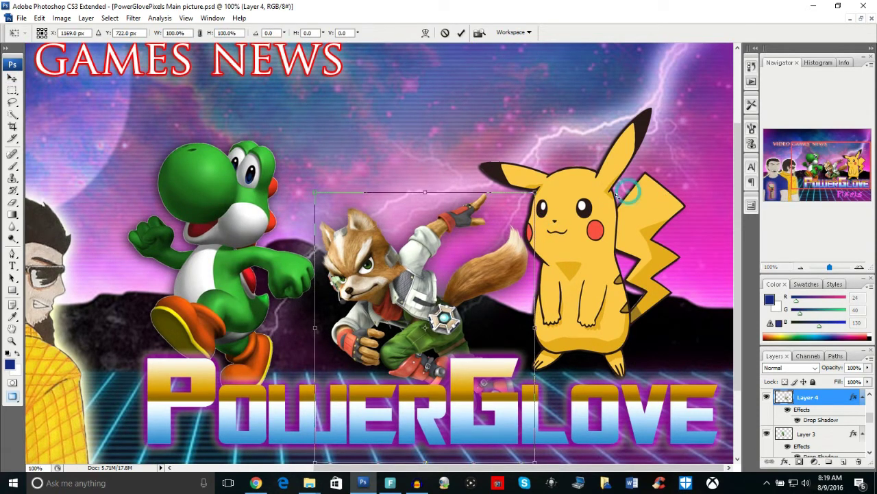
pyautogui.press('Return')
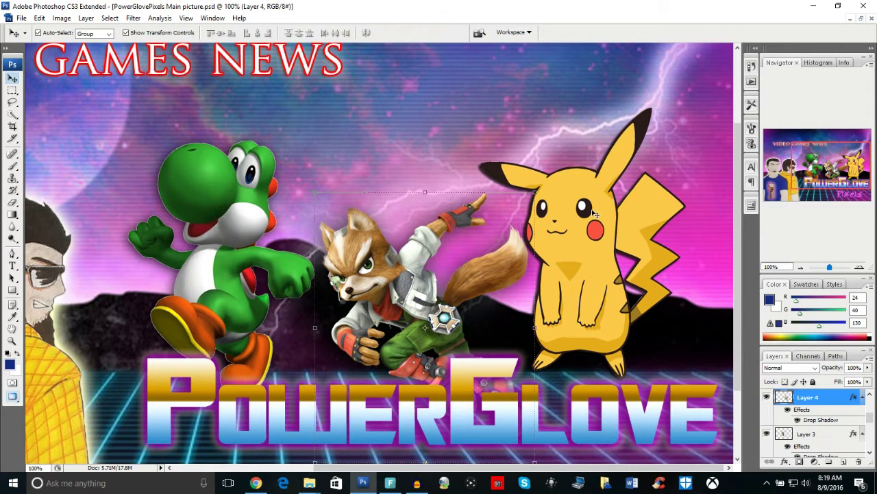
# - Select Pikachu's layer, Layer 5, and zoom in to 200%
pyautogui.click(573, 181)
pyautogui.rightClick(542, 181)
pyautogui.click(549, 263)
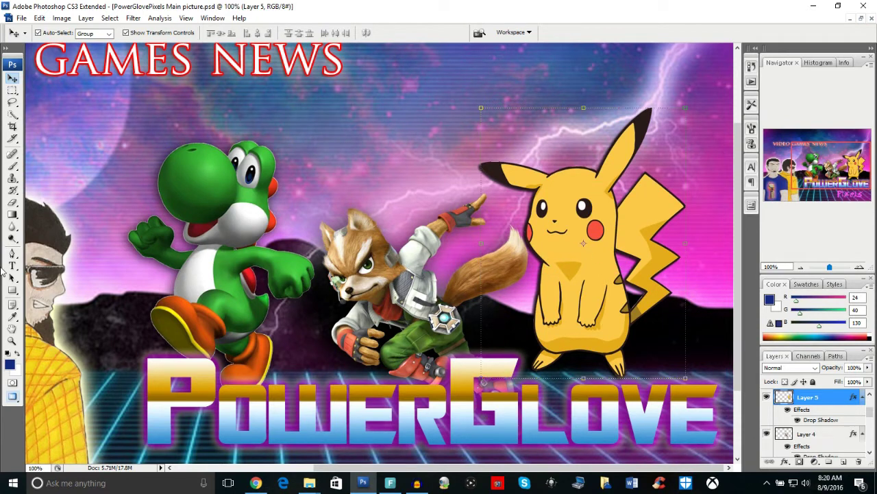
pyautogui.click(11, 341)
pyautogui.click(451, 177)
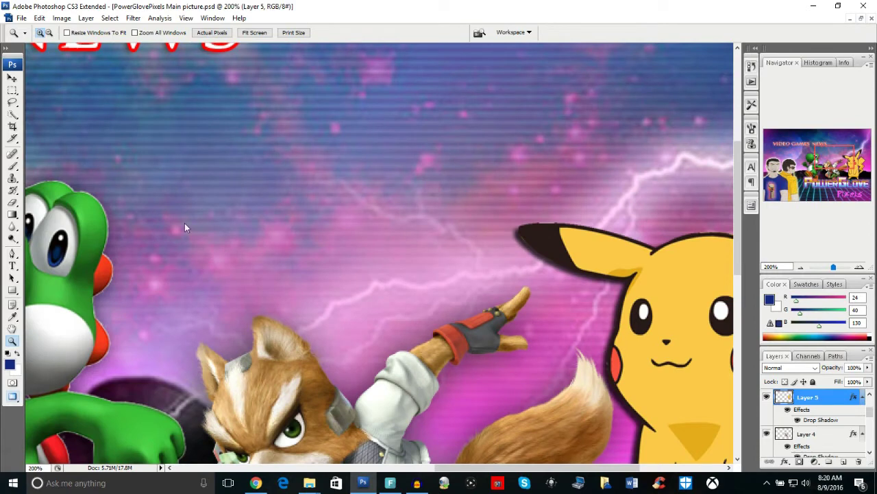
# - Drag Pikachu's drop shadow slightly right, then zoom back to 100%
pyautogui.rightClick(809, 402)
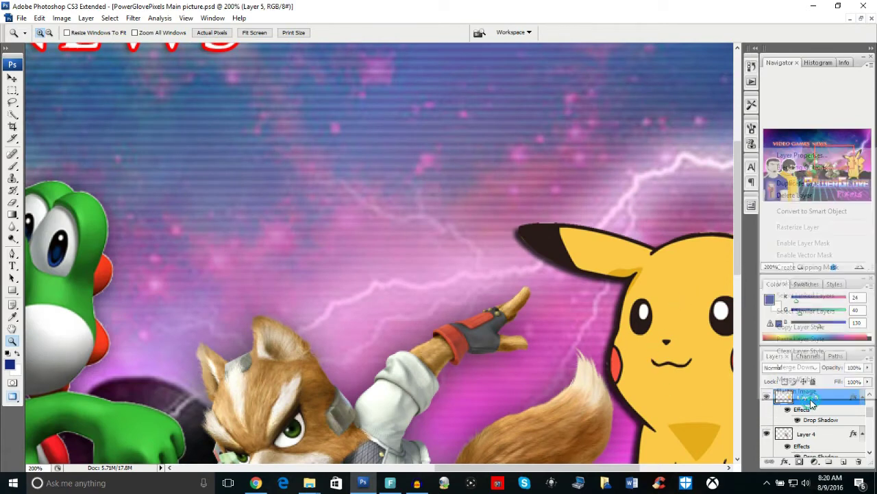
pyautogui.press('Escape')
pyautogui.press('h')
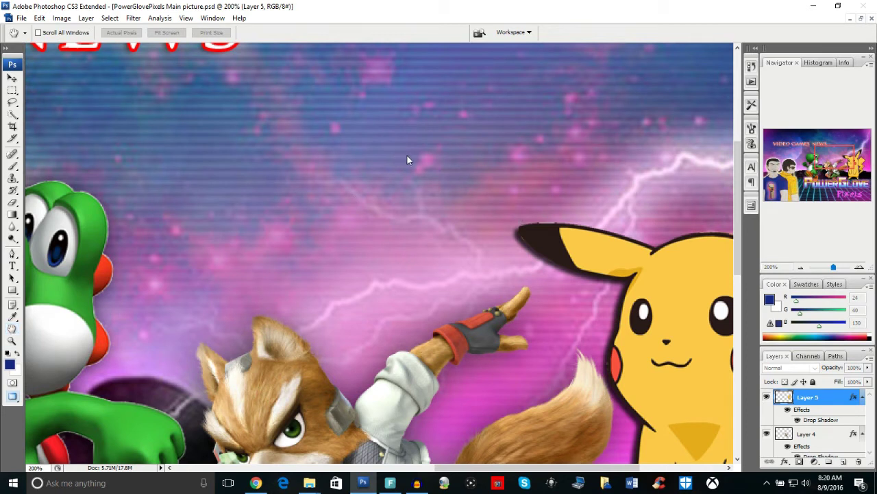
pyautogui.moveTo(519, 214); pyautogui.dragTo(520, 212)
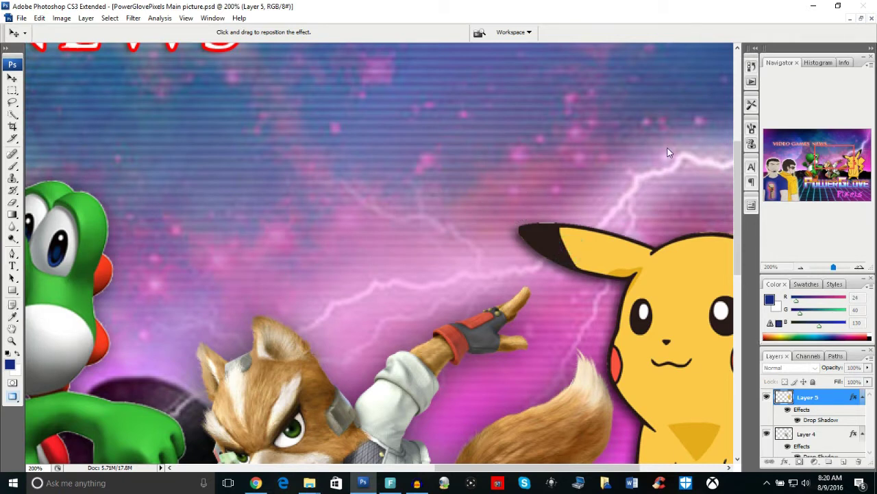
pyautogui.press('z')
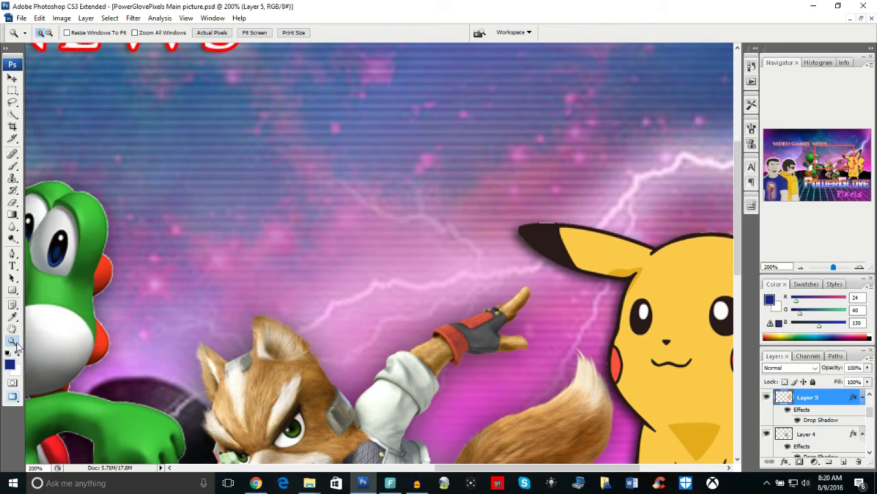
pyautogui.rightClick(381, 139)
pyautogui.click(452, 198)
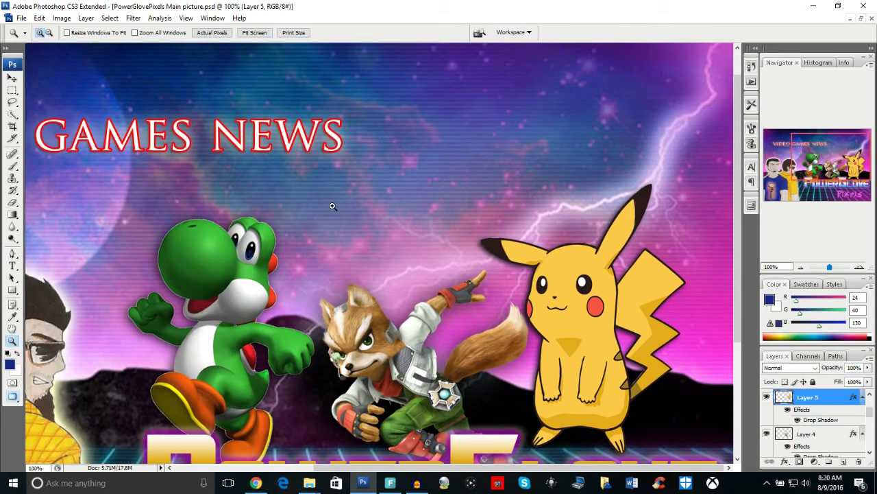
# - Select the title layer and move it right so VIDEO GAMES NEWS is fully visible
pyautogui.click(12, 77)
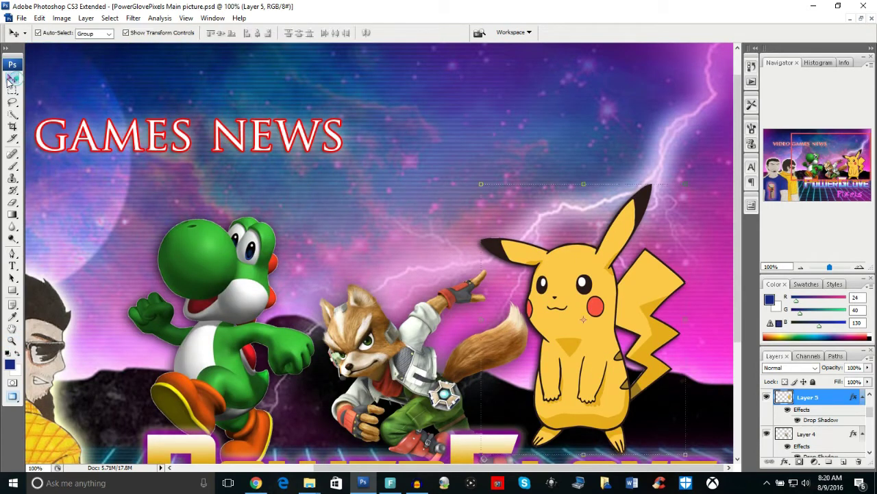
pyautogui.click(14, 267)
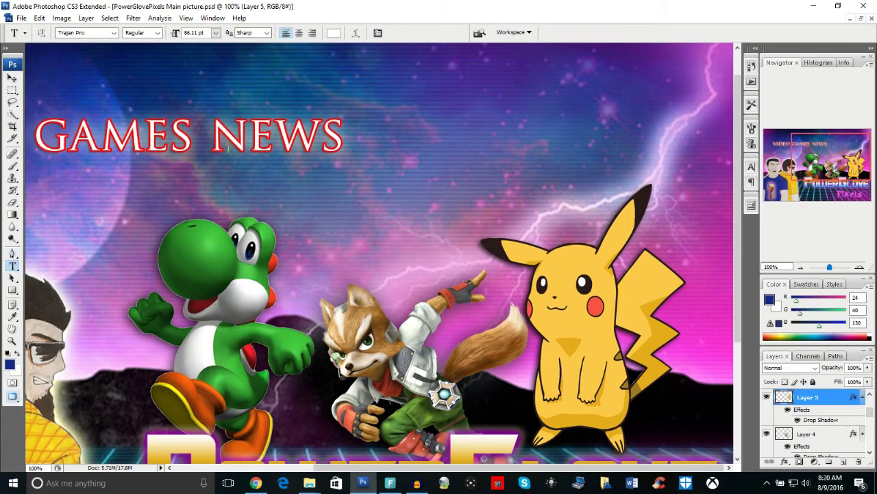
pyautogui.click(12, 77)
pyautogui.click(84, 135)
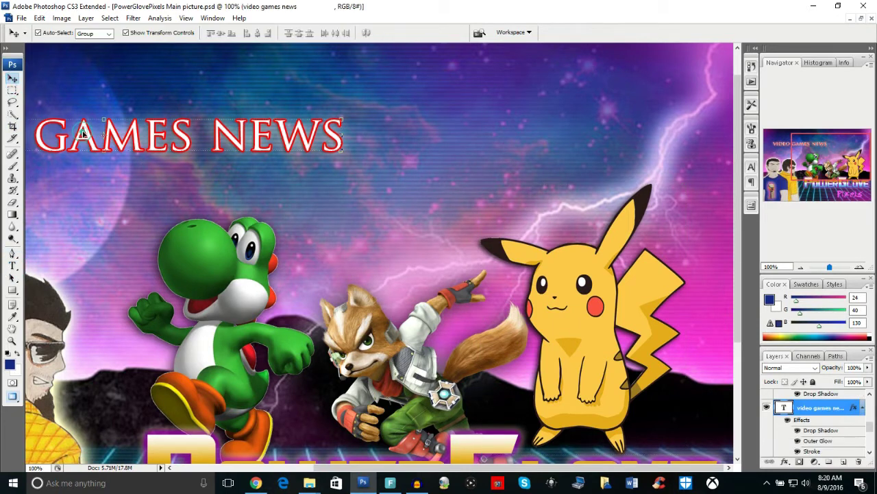
pyautogui.moveTo(83, 135); pyautogui.dragTo(274, 134)
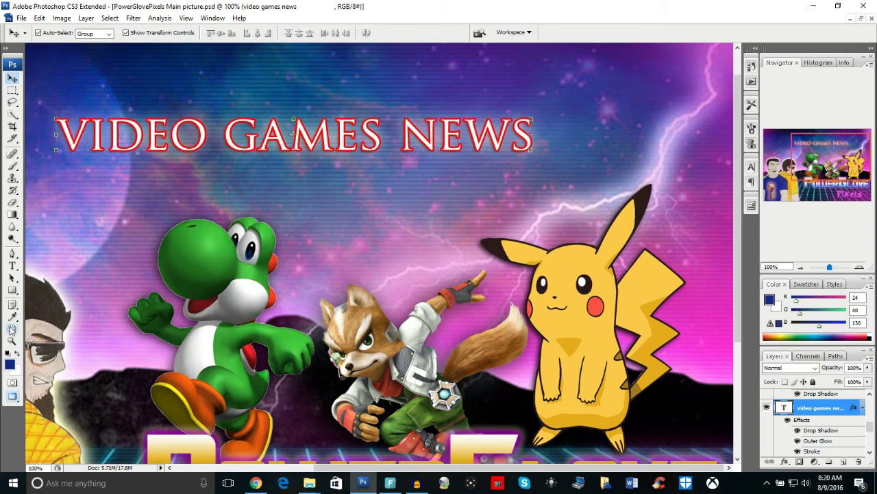
# - Retype the title text as 'GAMES NEWS' and zoom out to see the whole thumbnail
pyautogui.click(12, 265)
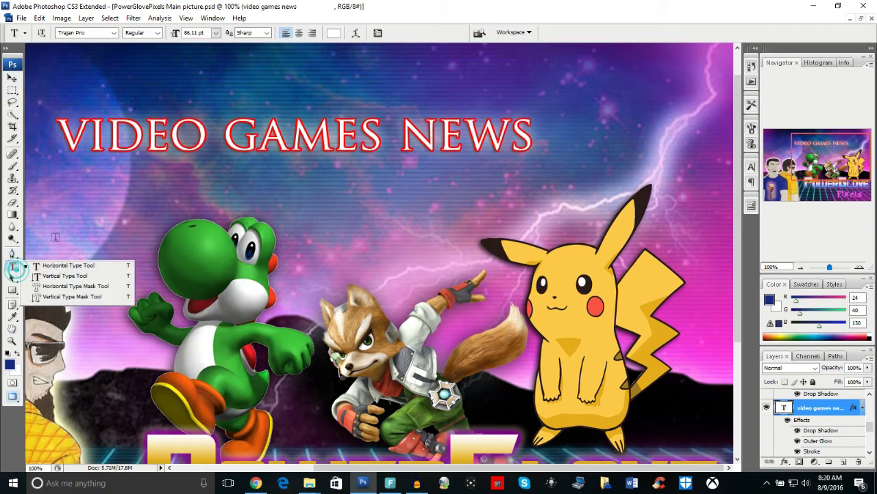
pyautogui.moveTo(536, 134); pyautogui.dragTo(3, 158)
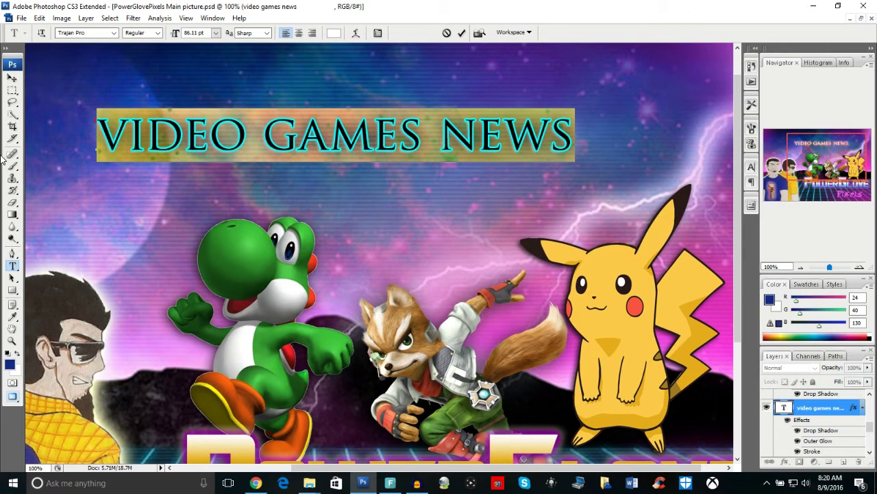
pyautogui.write('GAME')
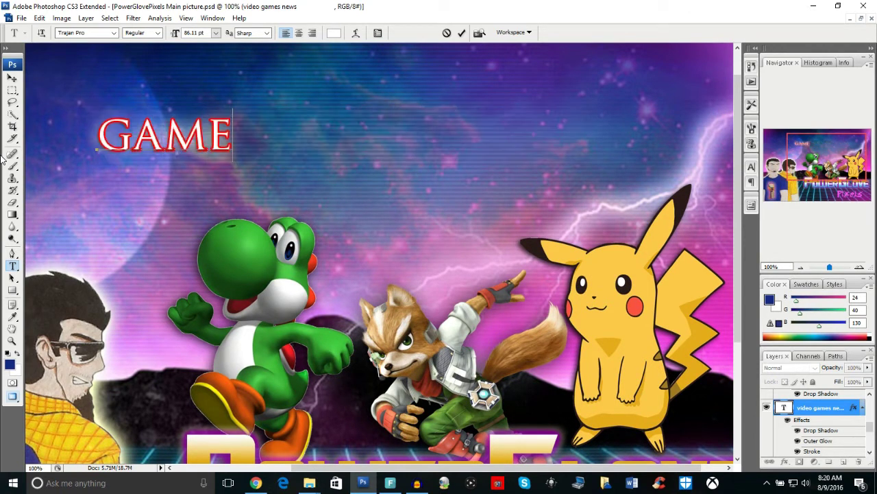
pyautogui.write('S NEWS')
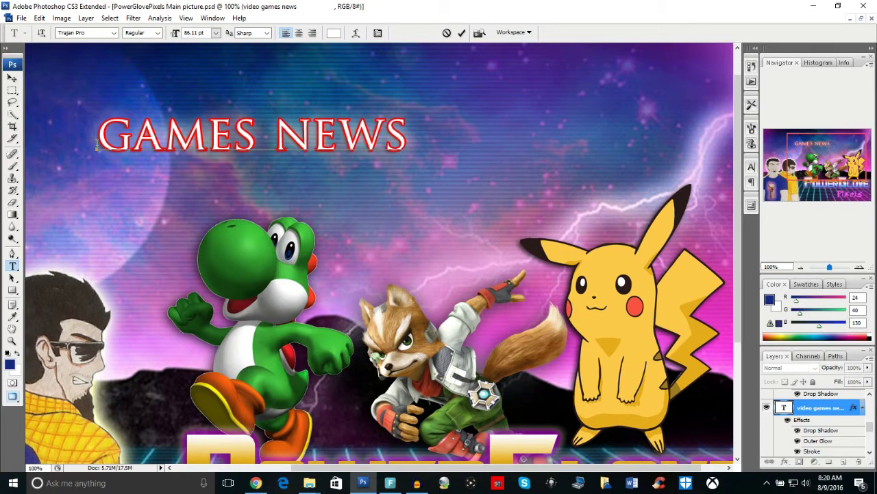
pyautogui.click(12, 341)
pyautogui.rightClick(431, 137)
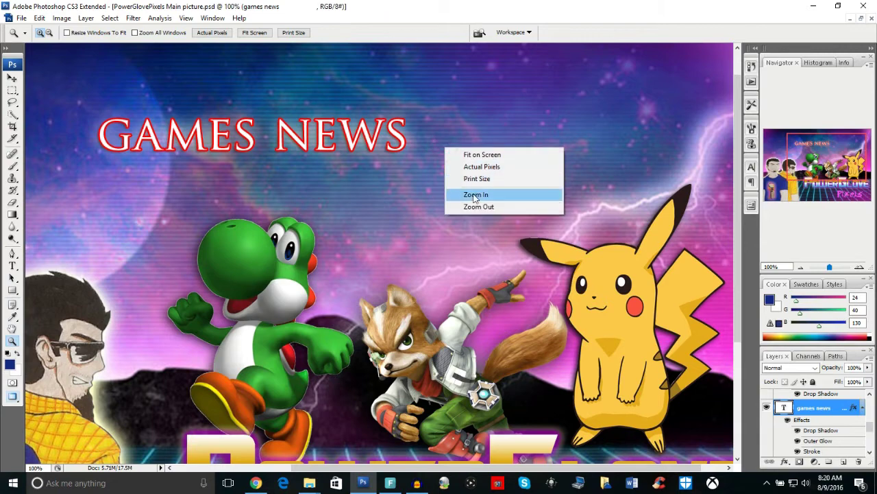
pyautogui.click(467, 204)
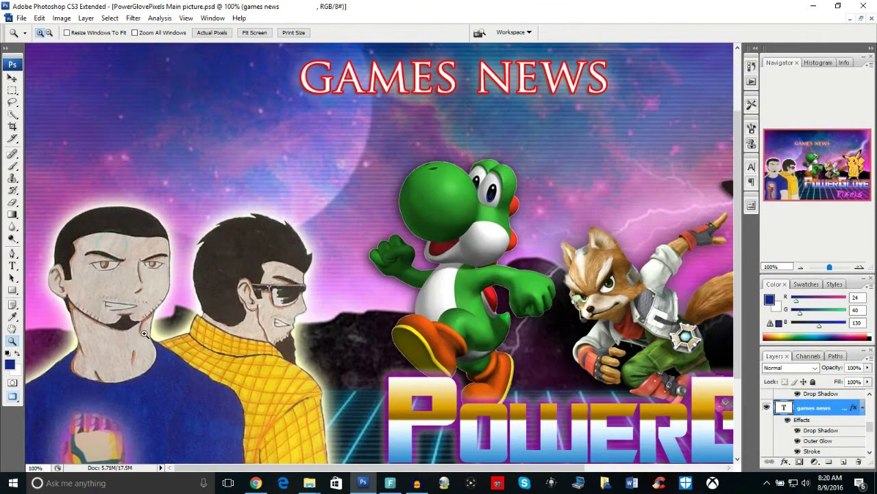
# - Move the characters artwork about 18 px up and nudge the glove graphic up-right
pyautogui.click(114, 244)
pyautogui.scroll(-3, 125, 239)
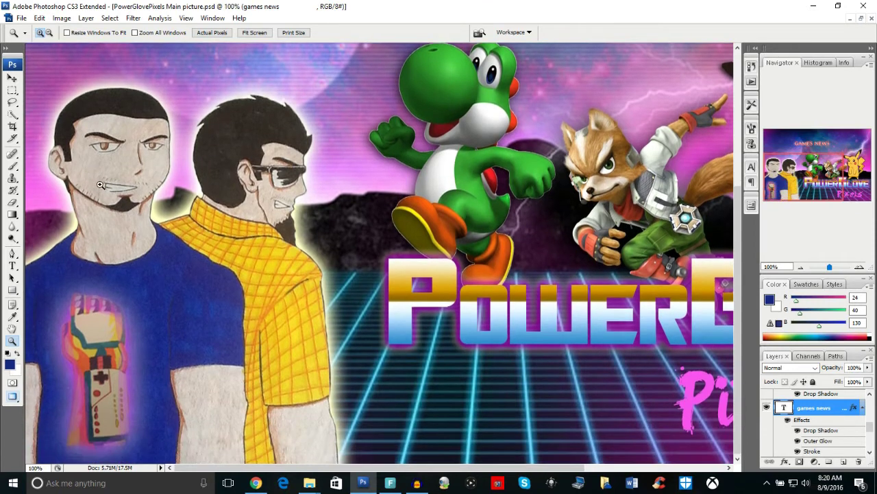
pyautogui.click(12, 77)
pyautogui.moveTo(107, 346); pyautogui.dragTo(116, 316)
pyautogui.click(95, 351)
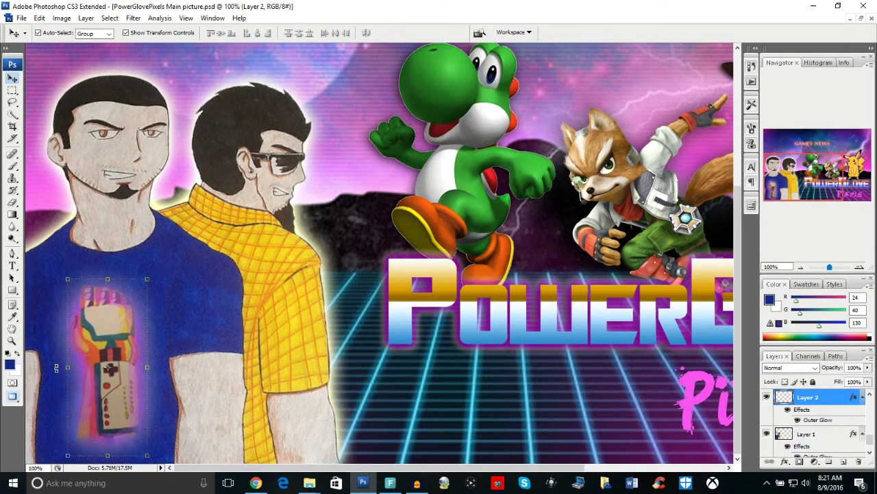
# - Magnify the power glove to 300% for inspection, then zoom back to 200%
pyautogui.click(13, 340)
pyautogui.click(94, 313)
pyautogui.click(93, 336)
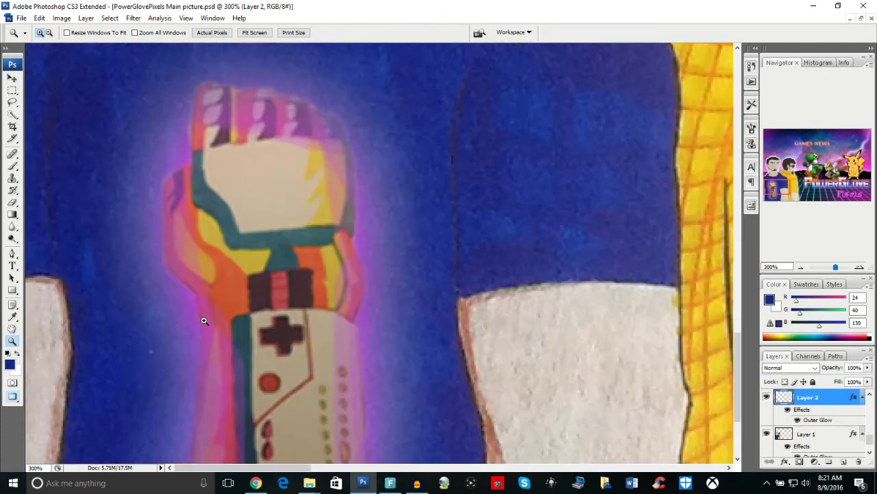
pyautogui.scroll(-3, 275, 277)
pyautogui.scroll(5, 304, 321)
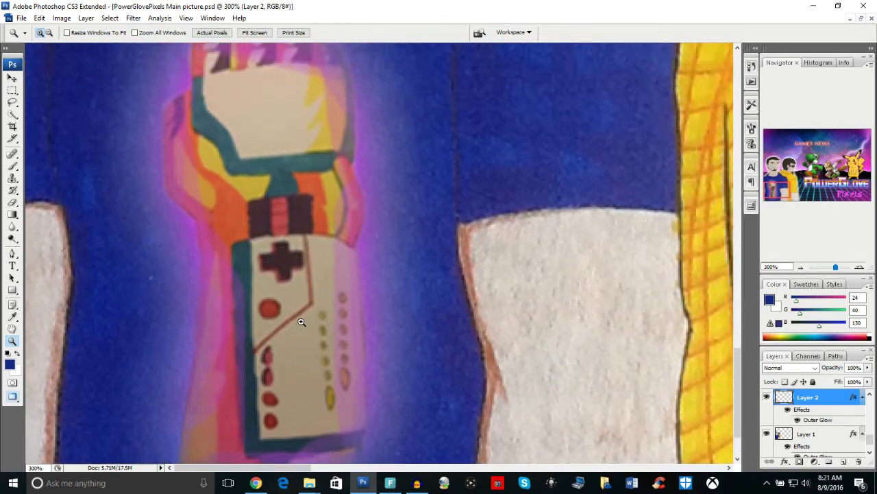
pyautogui.scroll(10, 306, 324)
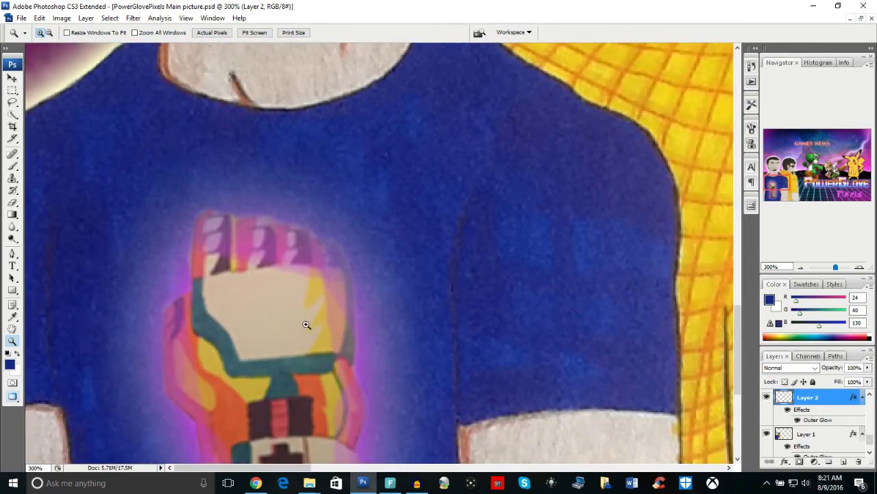
pyautogui.scroll(8, 308, 326)
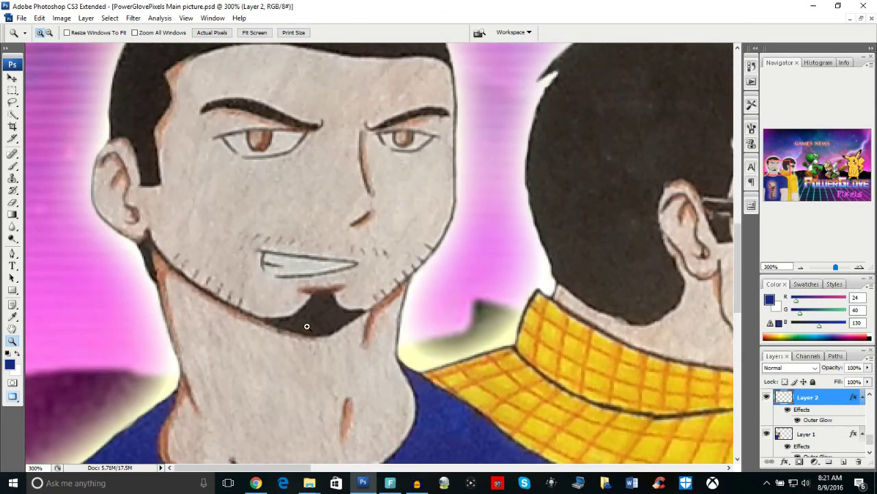
pyautogui.scroll(2, 426, 209)
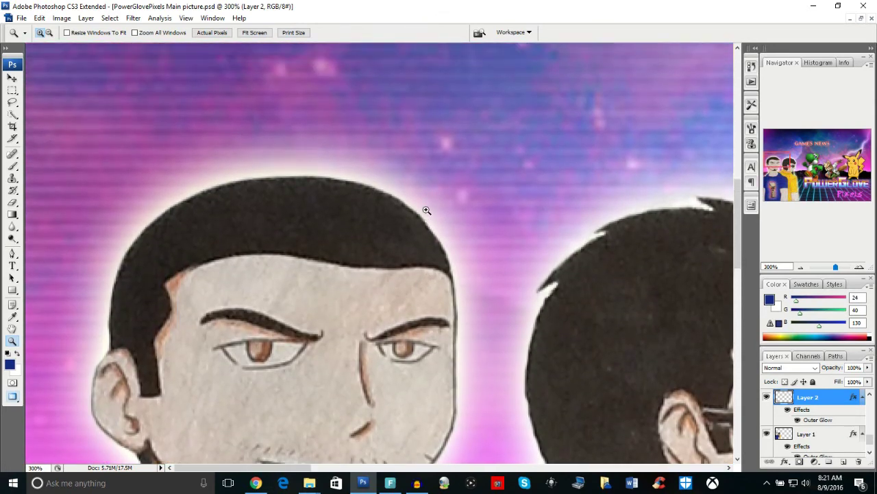
pyautogui.rightClick(508, 186)
pyautogui.click(541, 244)
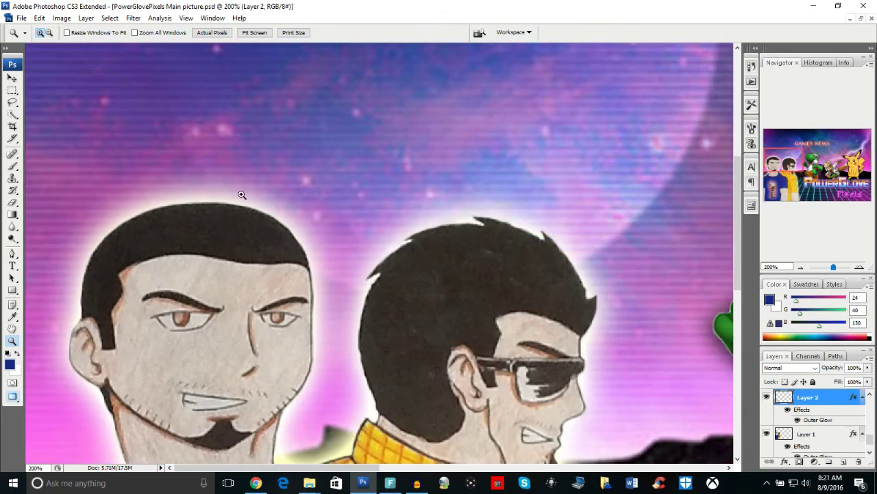
# - Select the two characters' layer, Layer 1, and bring up its layer options
pyautogui.click(11, 78)
pyautogui.click(190, 236)
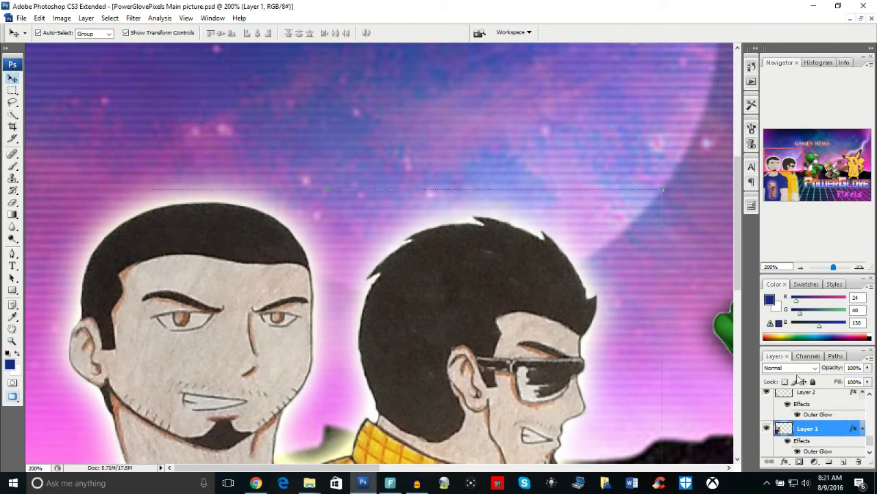
pyautogui.rightClick(810, 433)
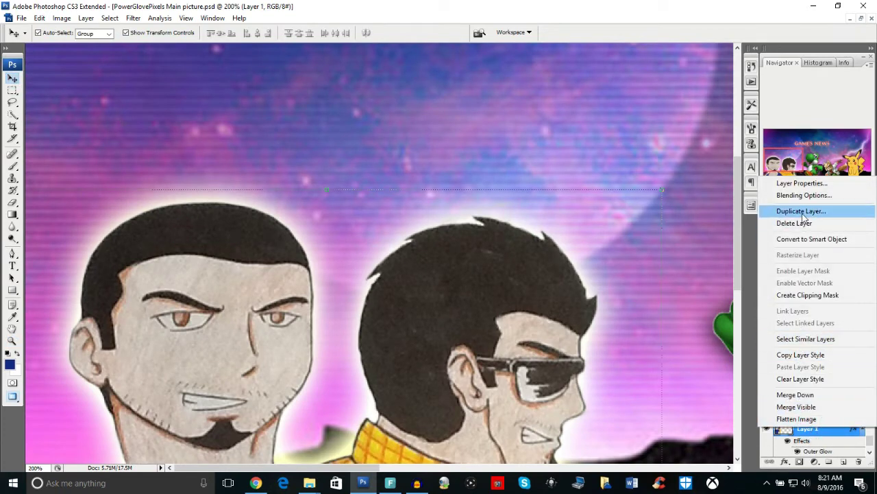
# - Enable a Drop Shadow on Layer 1's two drawn characters and confirm it
pyautogui.press('Escape')
pyautogui.press('h')
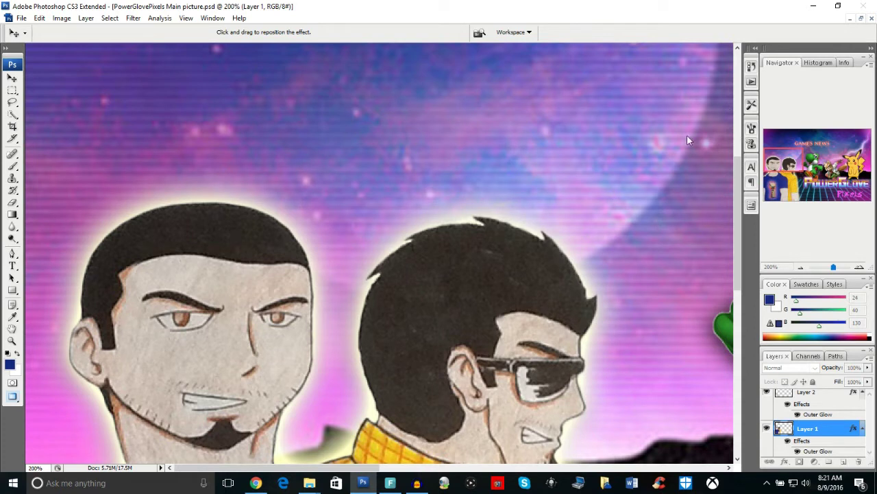
pyautogui.press('Return')
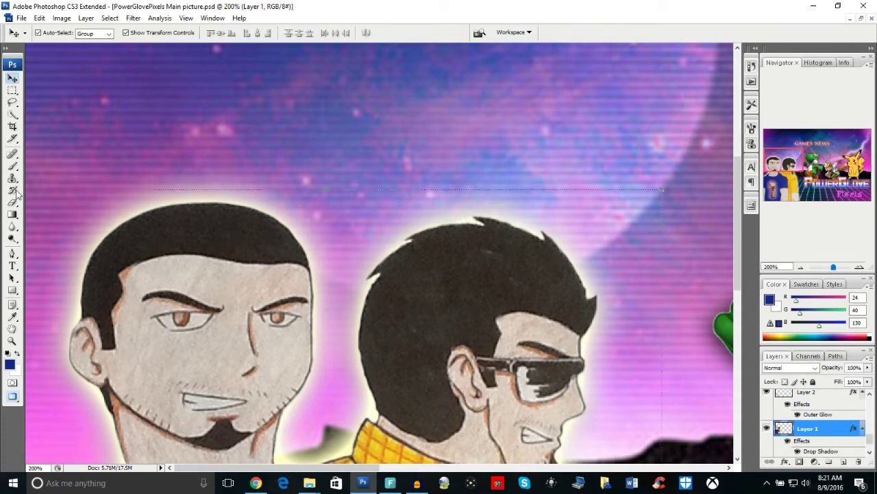
pyautogui.click(12, 341)
# - Zoom out to the whole thumbnail and move the GAMES NEWS title toward the upper left
pyautogui.rightClick(352, 152)
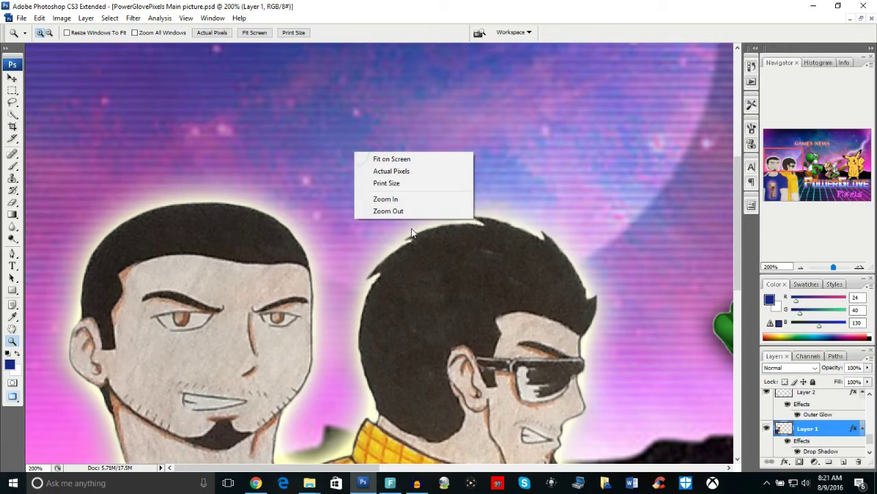
pyautogui.click(392, 209)
pyautogui.rightClick(398, 181)
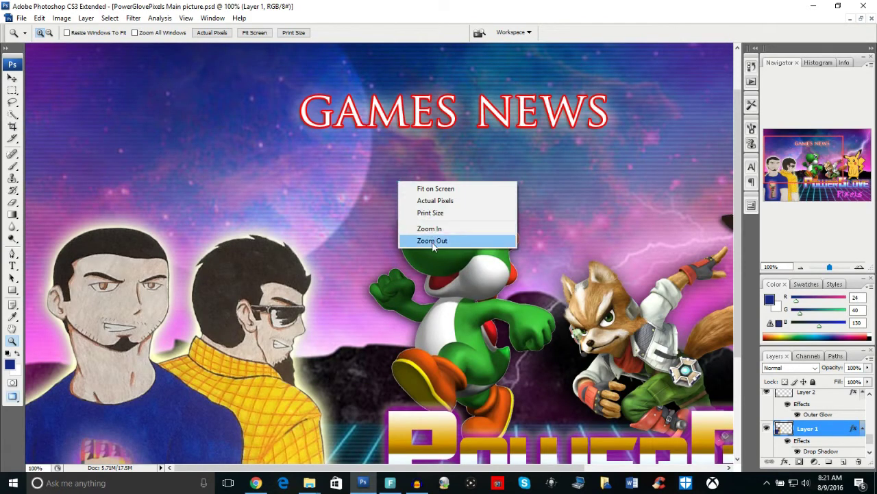
pyautogui.click(436, 241)
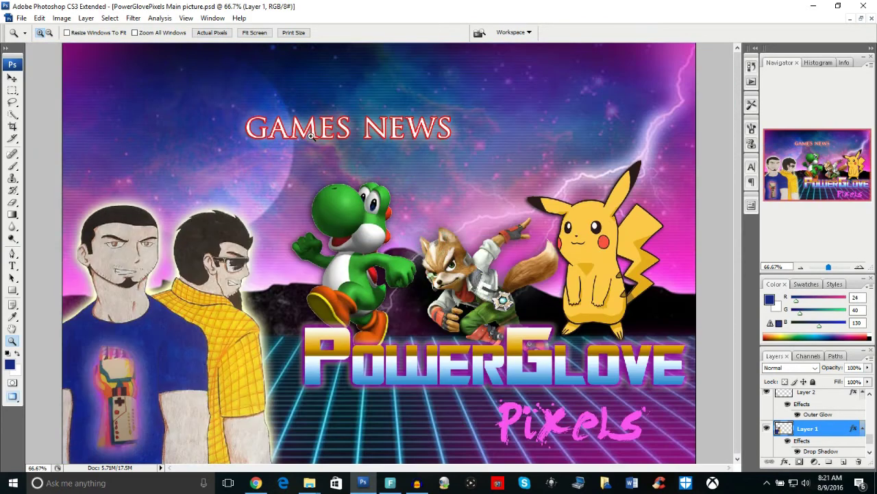
pyautogui.click(11, 78)
pyautogui.click(344, 213)
pyautogui.moveTo(312, 138); pyautogui.dragTo(153, 170)
# - Resize Yoshi (138.6%, then about 82% by 87%) and reposition him
pyautogui.click(355, 218)
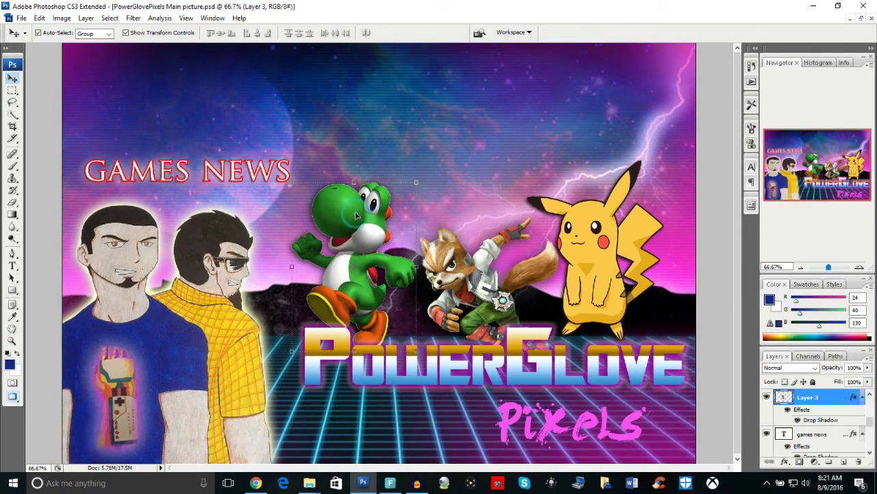
pyautogui.moveTo(417, 184); pyautogui.dragTo(465, 116)
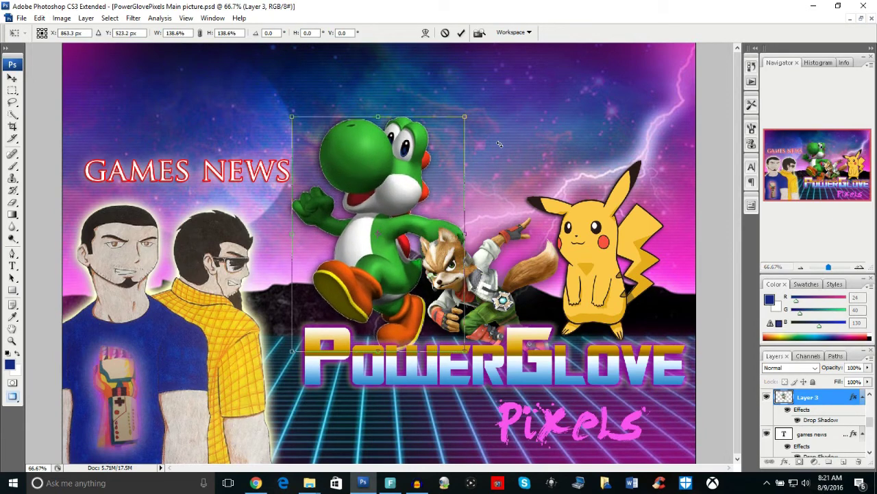
pyautogui.press('Return')
pyautogui.moveTo(411, 164); pyautogui.dragTo(378, 168)
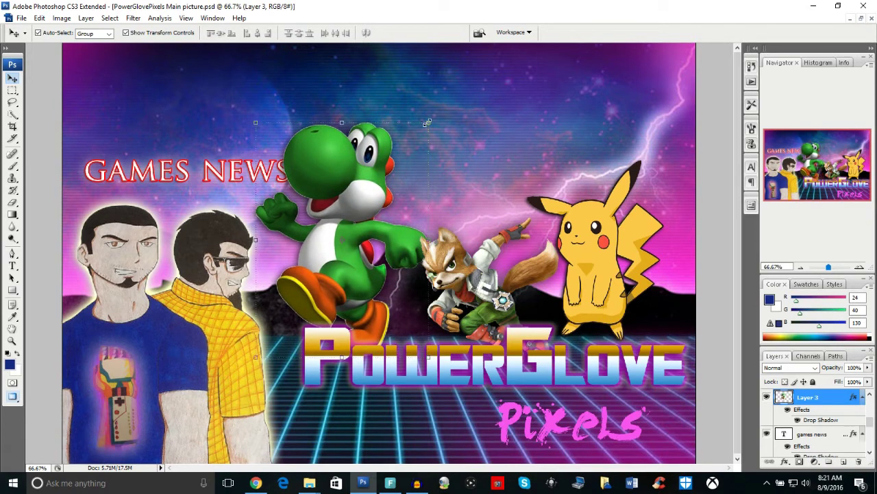
pyautogui.hotkey('ctrl', 't')
pyautogui.moveTo(425, 122); pyautogui.dragTo(396, 152)
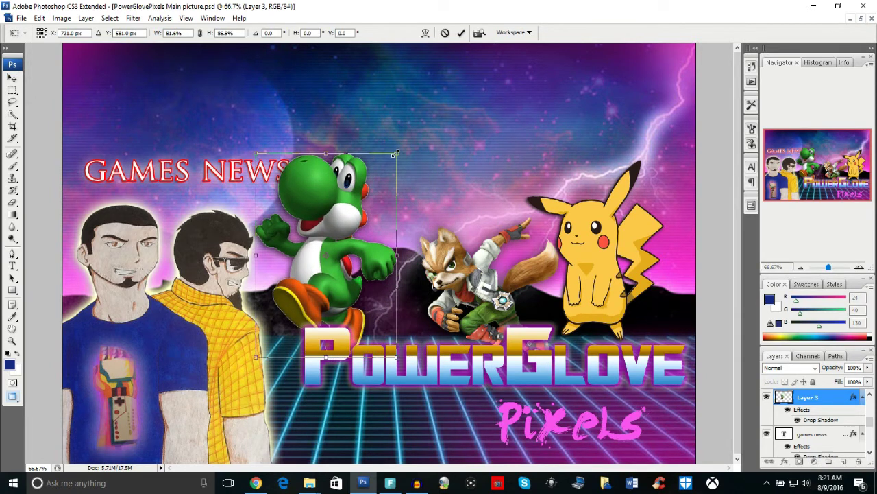
pyautogui.press('Return')
pyautogui.moveTo(318, 177); pyautogui.dragTo(336, 194)
# - Enlarge Fox to about 115.2% with a free transform
pyautogui.click(461, 261)
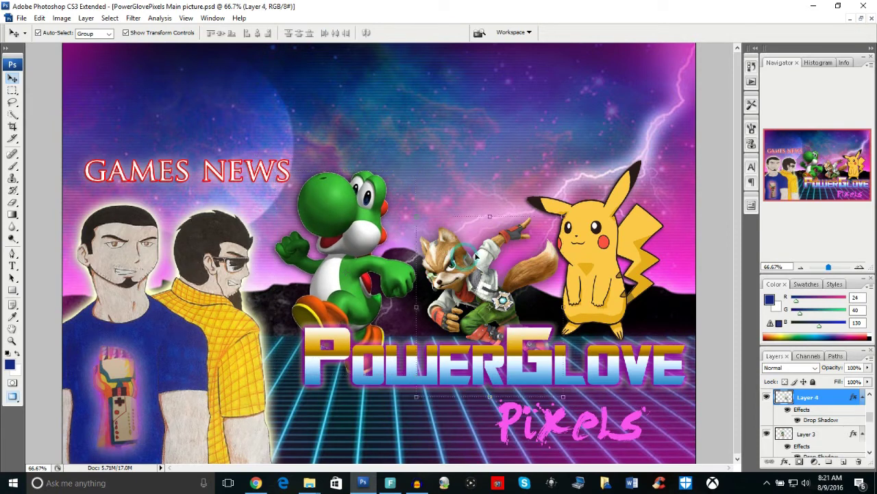
pyautogui.hotkey('ctrl', 't')
pyautogui.moveTo(410, 208); pyautogui.dragTo(377, 181)
pyautogui.press('Return')
# - Enlarge Pikachu to about 117.4% and move him left, closer to Fox
pyautogui.click(590, 233)
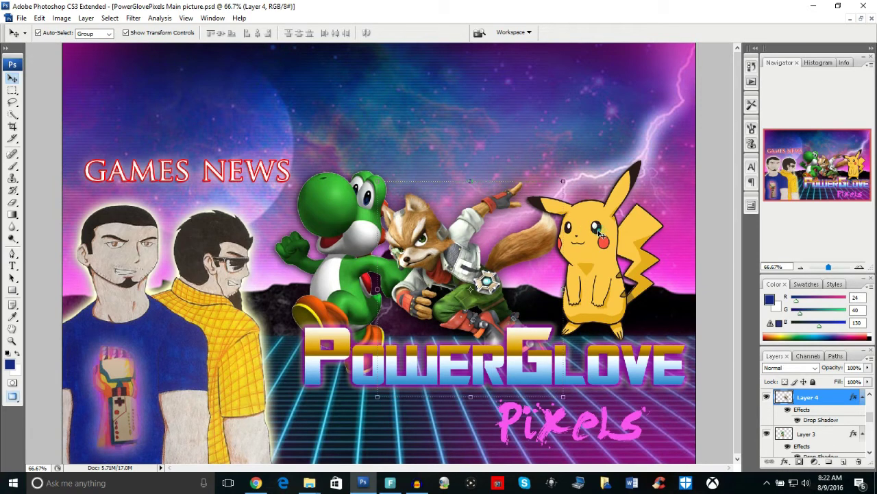
pyautogui.hotkey('ctrl', 't')
pyautogui.moveTo(504, 146); pyautogui.dragTo(490, 139)
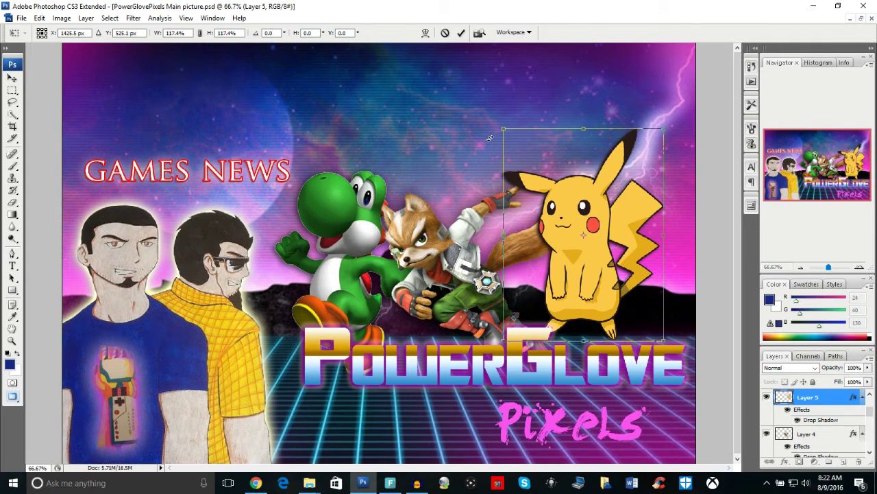
pyautogui.press('Return')
pyautogui.moveTo(562, 208); pyautogui.dragTo(501, 218)
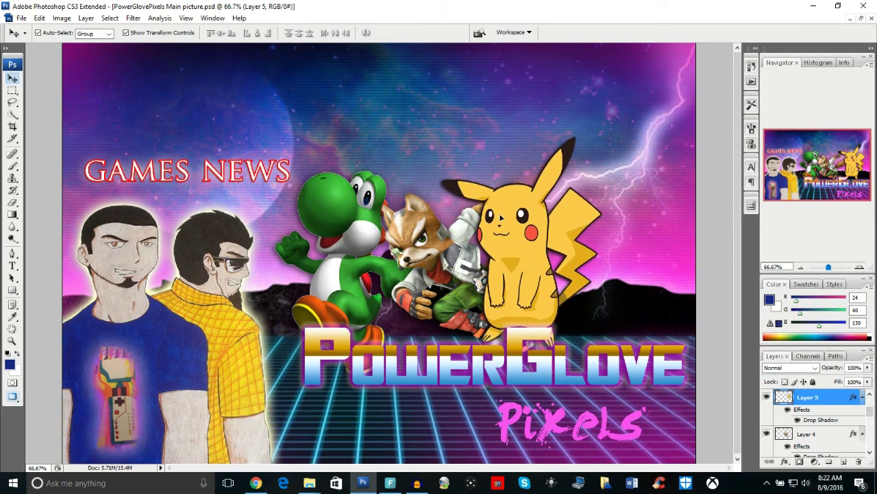
pyautogui.click(551, 422)
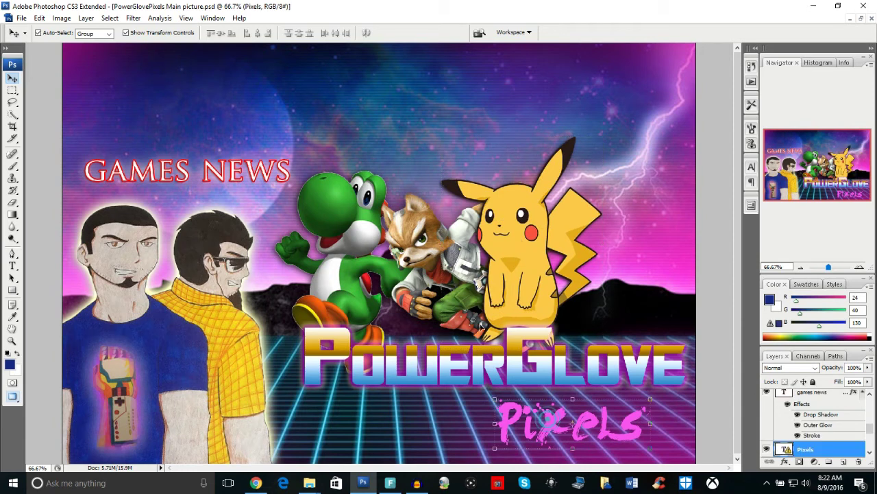
# - Shift Yoshi about 25 px left, nudge Pikachu right and Fox left
pyautogui.click(423, 230)
pyautogui.moveTo(361, 203); pyautogui.dragTo(344, 204)
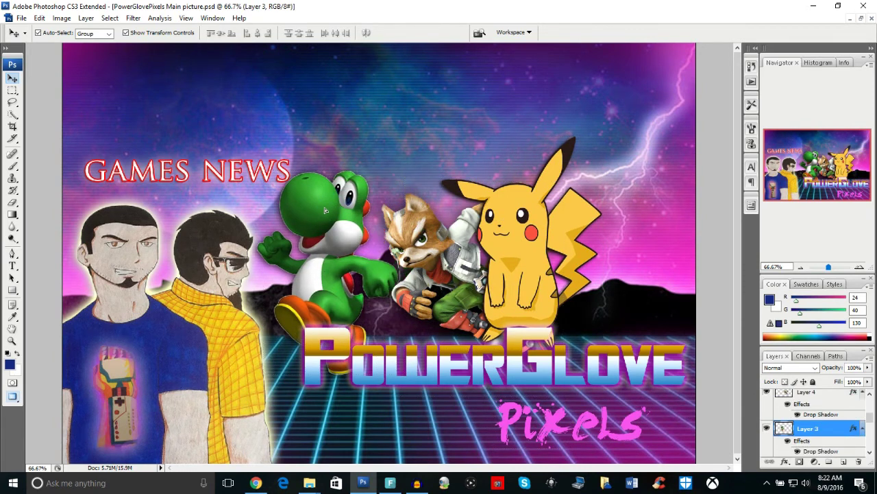
pyautogui.moveTo(511, 224); pyautogui.dragTo(521, 225)
pyautogui.moveTo(403, 219); pyautogui.dragTo(396, 222)
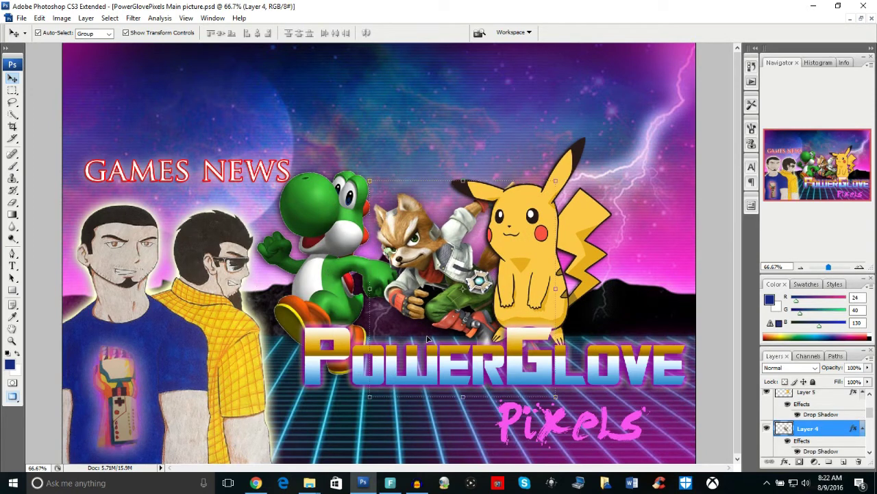
# - Reposition the PowerGlove logo lower and move the Pixels text toward the lower right
pyautogui.moveTo(474, 347); pyautogui.dragTo(475, 369)
pyautogui.moveTo(363, 383); pyautogui.dragTo(347, 369)
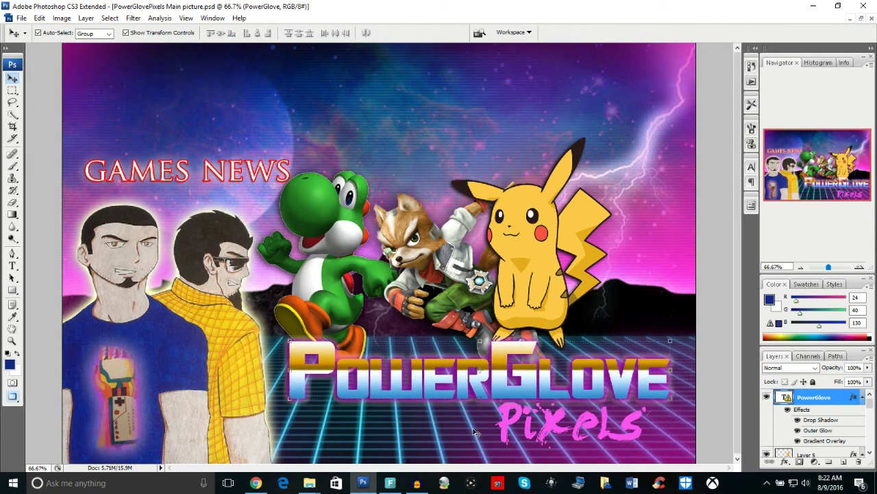
pyautogui.click(513, 429)
pyautogui.moveTo(513, 429); pyautogui.dragTo(543, 437)
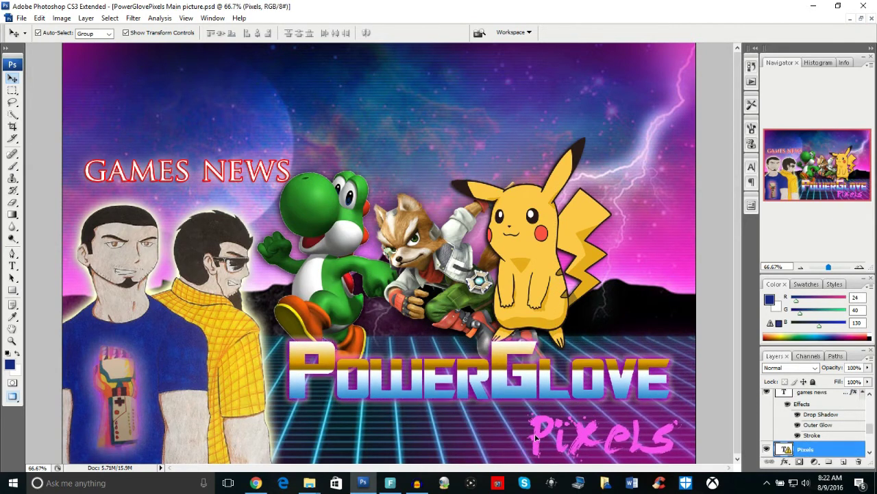
pyautogui.click(336, 388)
pyautogui.moveTo(335, 388); pyautogui.dragTo(349, 396)
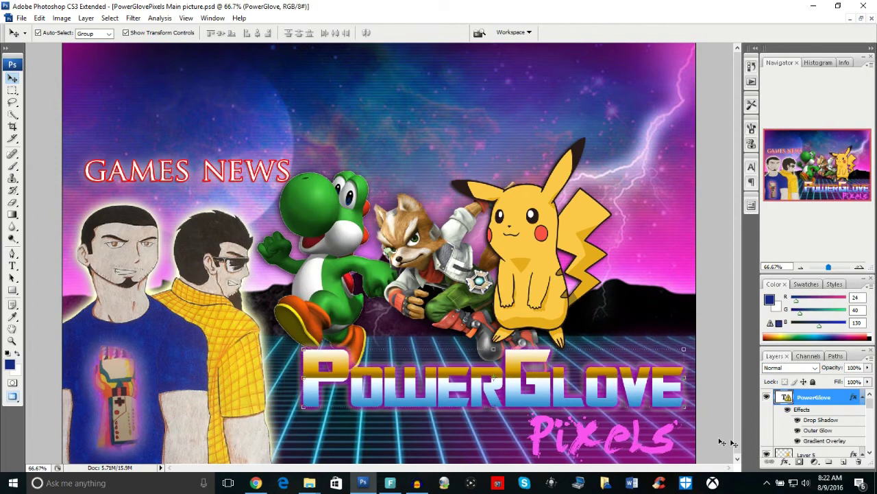
# - Nudge the PowerGlove logo down with the arrow key and raise the GAMES NEWS title to the top
pyautogui.rightClick(812, 404)
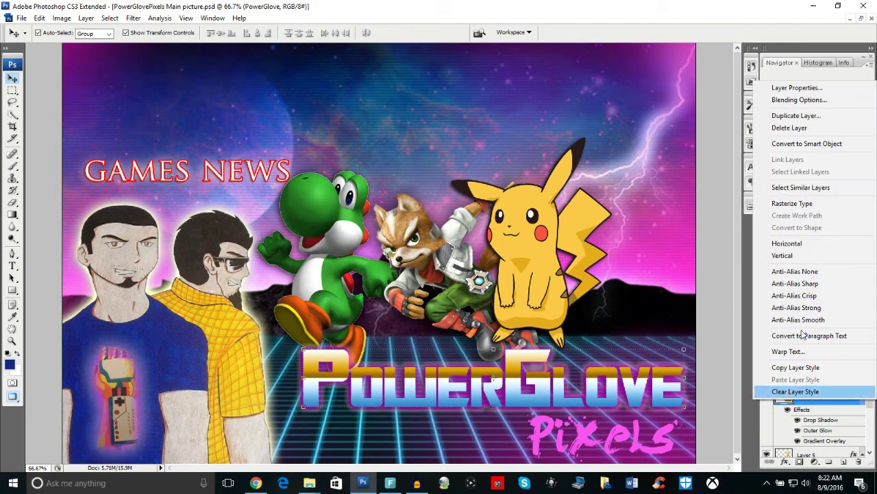
pyautogui.click(807, 103)
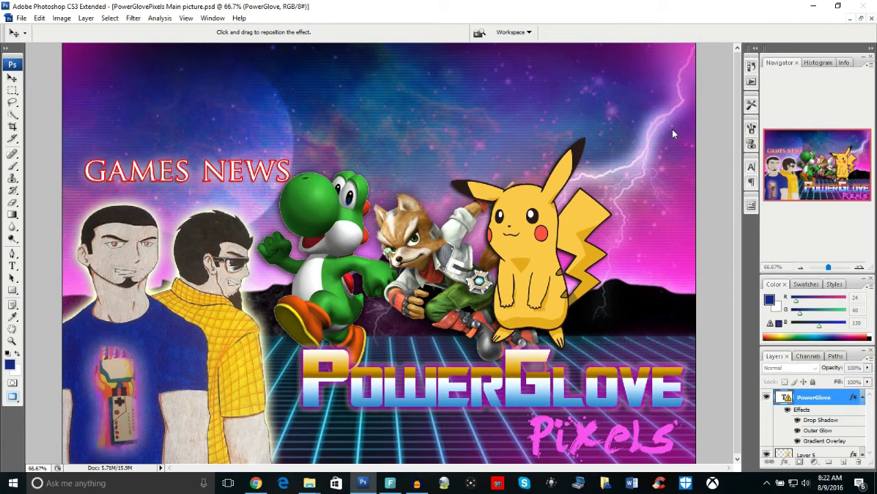
pyautogui.press('Return')
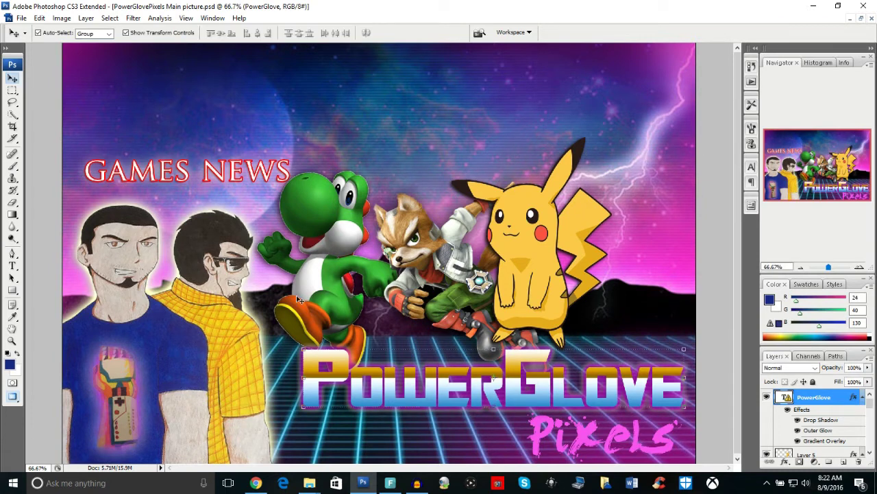
pyautogui.press('Down')
pyautogui.press('Down')
pyautogui.press('Down')
pyautogui.press('Down')
pyautogui.press('Down')
pyautogui.press('Down')
pyautogui.press('Down')
pyautogui.press('Down')
pyautogui.press('Down')
pyautogui.press('Down')
pyautogui.press('Down')
pyautogui.press('Down')
pyautogui.press('Down')
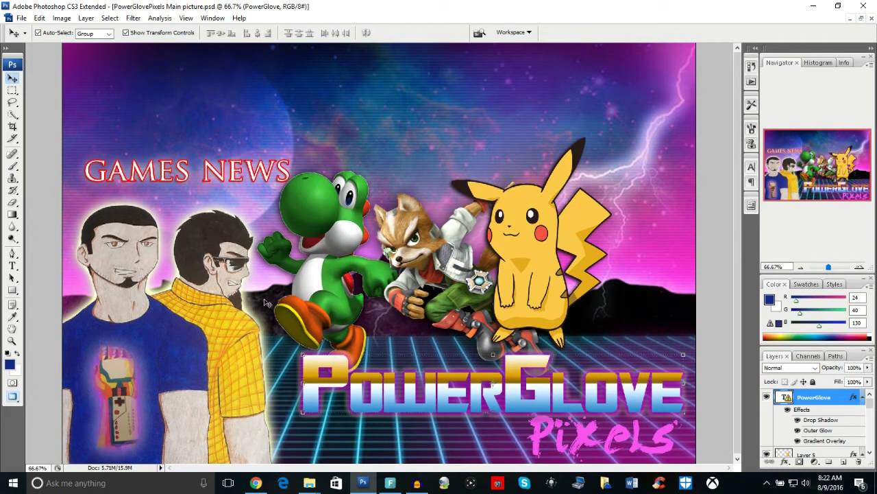
pyautogui.click(183, 172)
pyautogui.moveTo(118, 180); pyautogui.dragTo(143, 118)
# - Select the GAMES NEWS text and try a 100 pt size, dismissing the invalid-size error
pyautogui.click(13, 265)
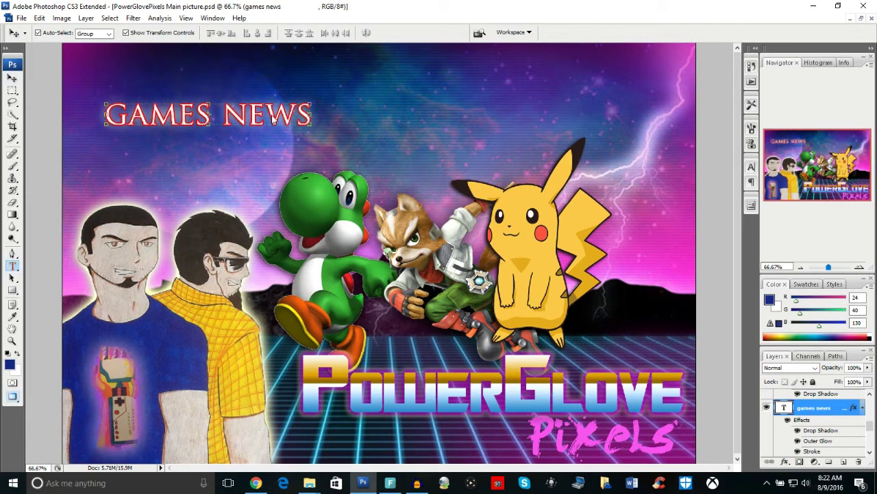
pyautogui.tripleClick(312, 110)
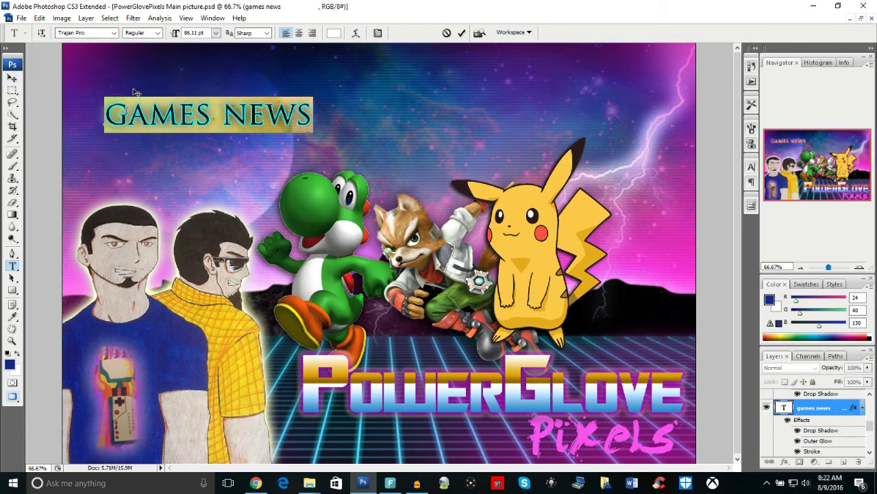
pyautogui.click(198, 33)
pyautogui.write('100')
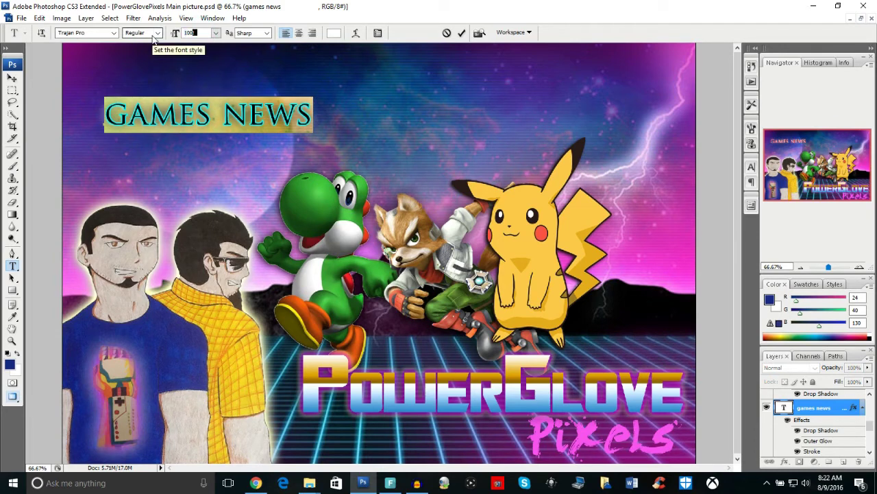
pyautogui.write('t')
pyautogui.press('Return')
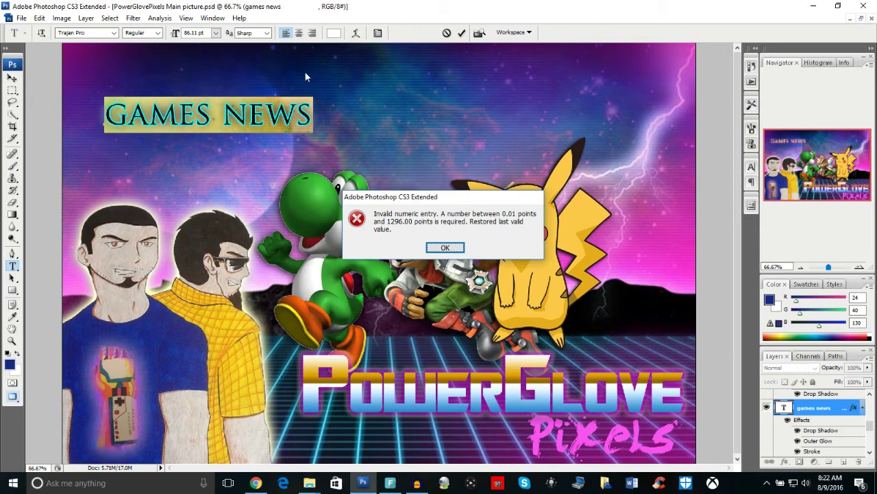
pyautogui.click(446, 248)
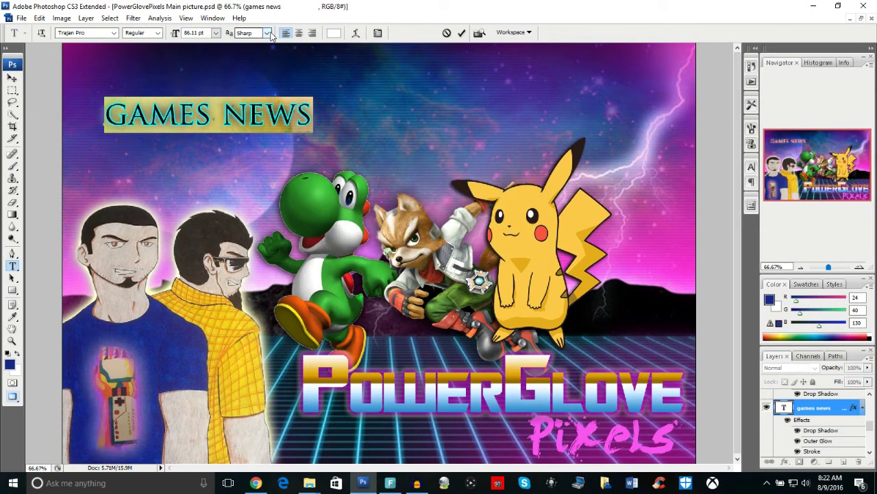
pyautogui.click(255, 103)
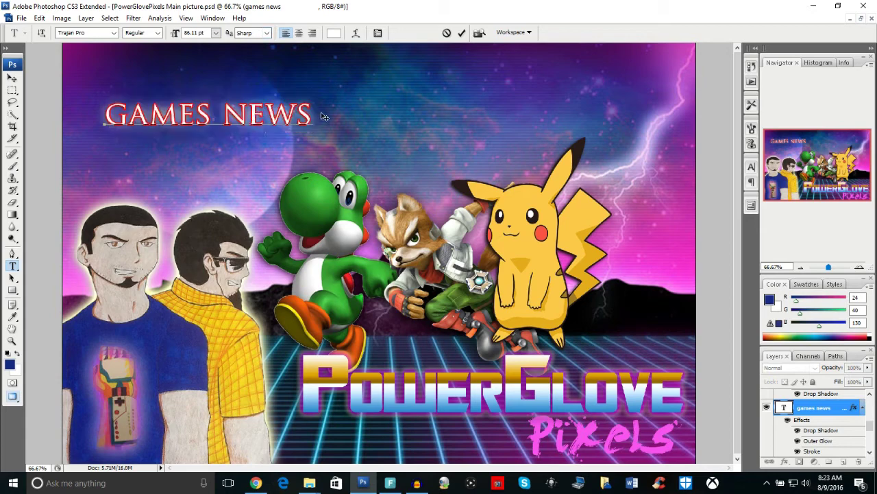
# - Reselect the GAMES NEWS title and set its size to 72 pt from the size list
pyautogui.click(199, 32)
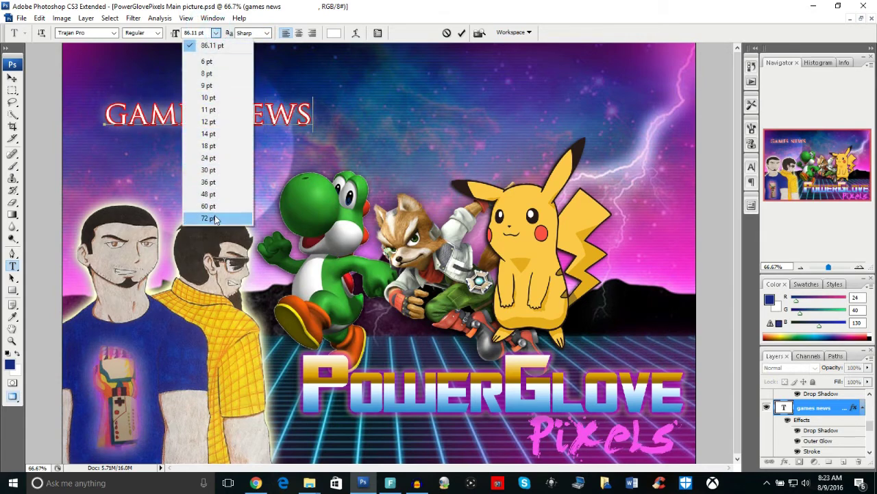
pyautogui.click(214, 215)
pyautogui.moveTo(313, 115); pyautogui.dragTo(151, 57)
pyautogui.click(215, 33)
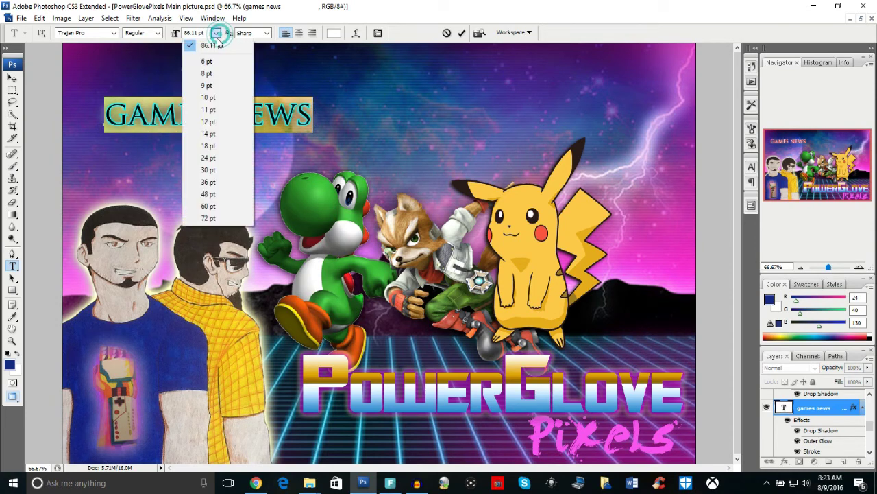
pyautogui.click(217, 216)
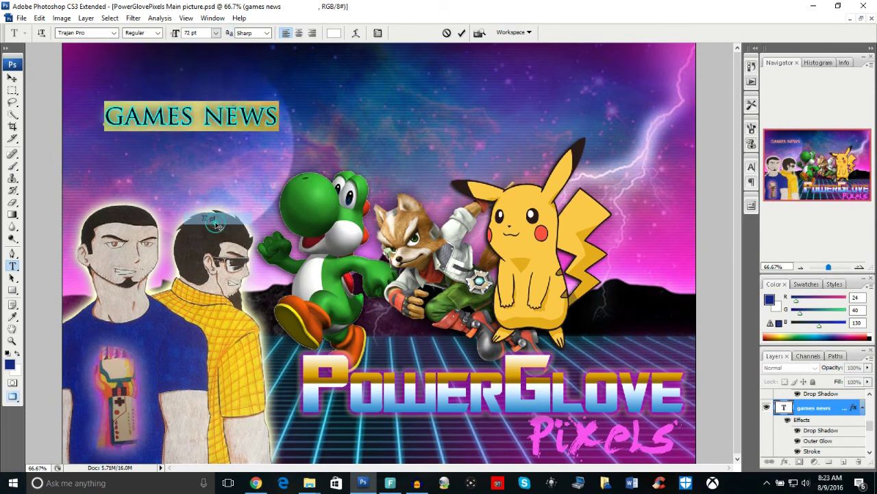
# - Set the title size to 150 pt and drag the enlarged title into place
pyautogui.click(197, 33)
pyautogui.write('10')
pyautogui.press('Return')
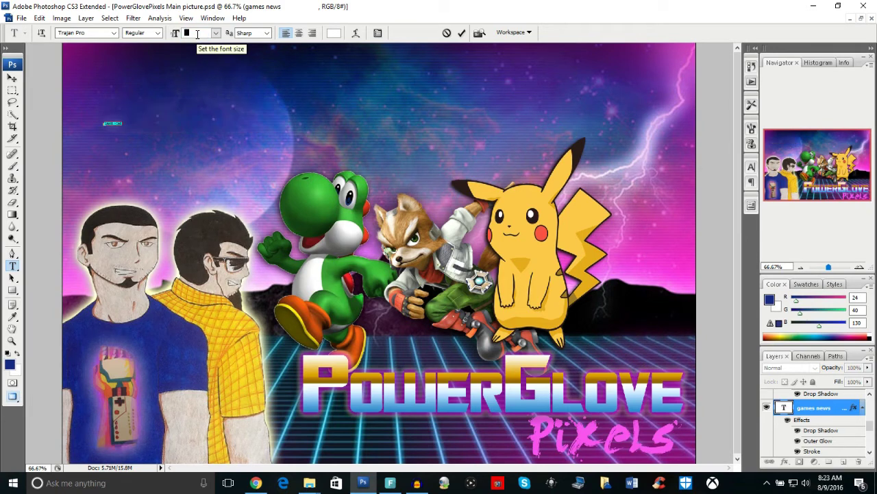
pyautogui.write('150')
pyautogui.press('Return')
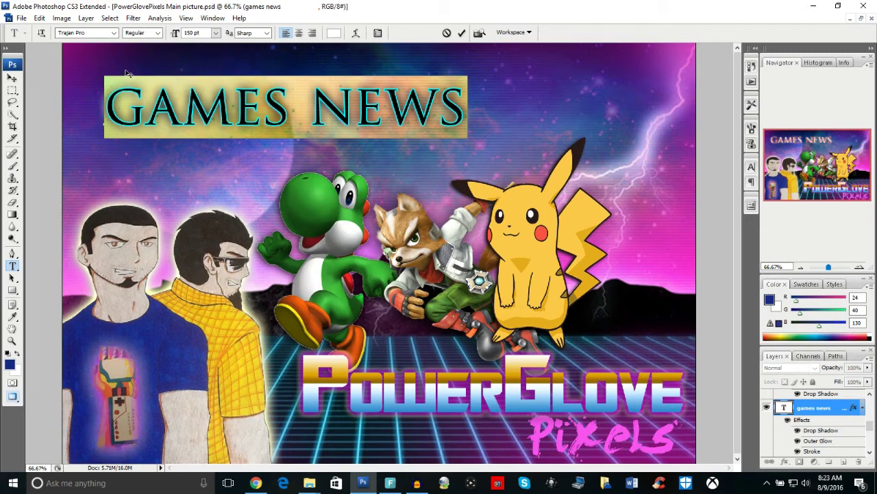
pyautogui.click(12, 79)
pyautogui.moveTo(183, 116)
pyautogui.mouseDown()
pyautogui.moveTo(194, 129)
pyautogui.moveTo(179, 130)
pyautogui.mouseUp()
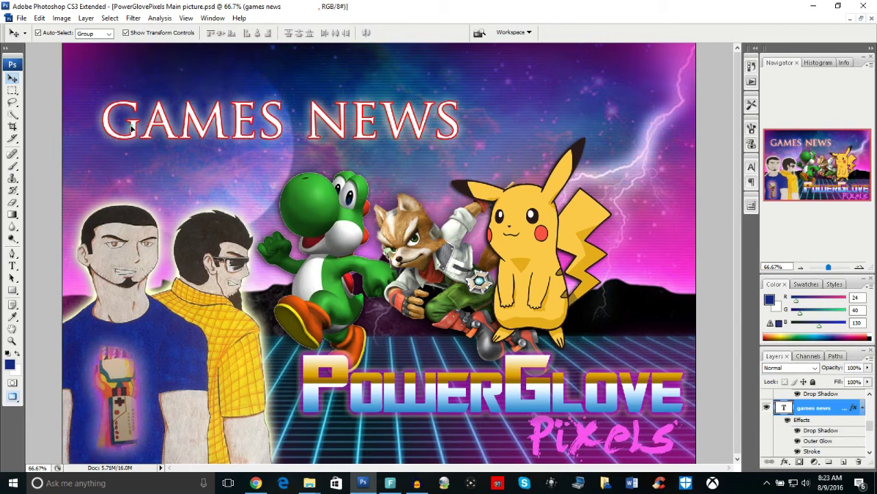
# - Nudge the title, shift Pikachu right, Fox right and up, and Yoshi left and down
pyautogui.moveTo(149, 132)
pyautogui.mouseDown()
pyautogui.moveTo(148, 104)
pyautogui.moveTo(163, 110)
pyautogui.moveTo(144, 131)
pyautogui.moveTo(156, 140)
pyautogui.mouseUp()
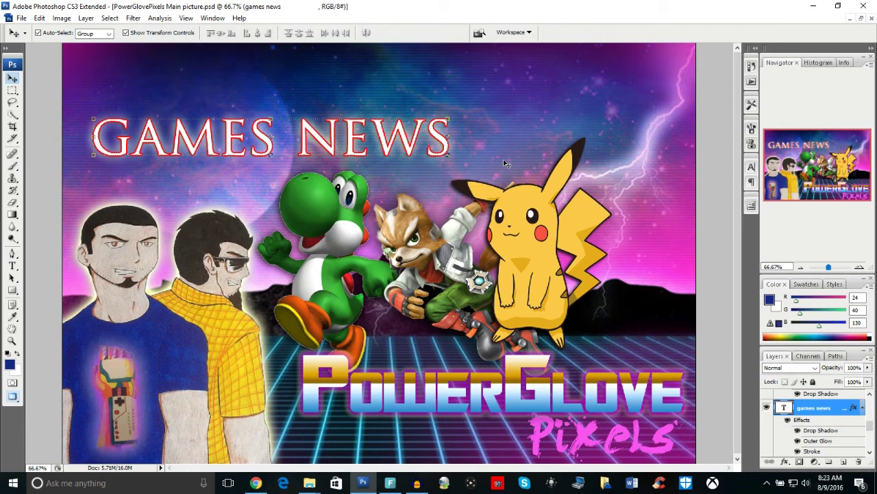
pyautogui.moveTo(515, 215); pyautogui.dragTo(526, 216)
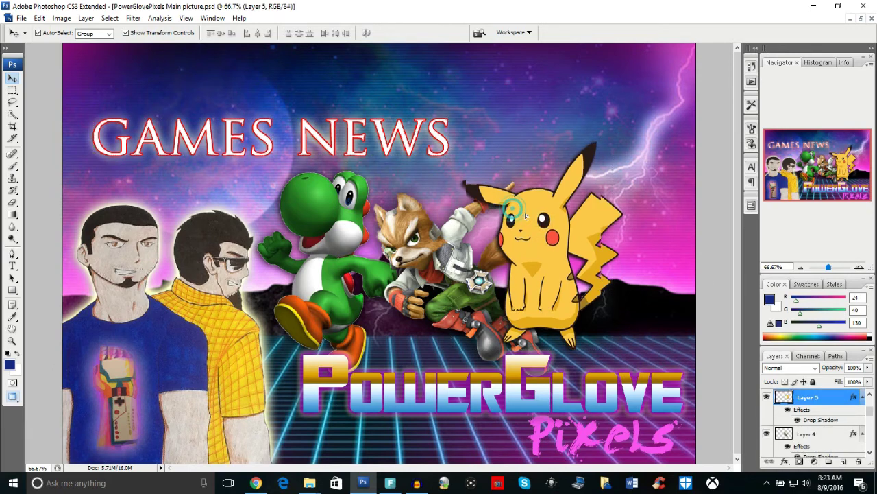
pyautogui.moveTo(424, 251); pyautogui.dragTo(441, 244)
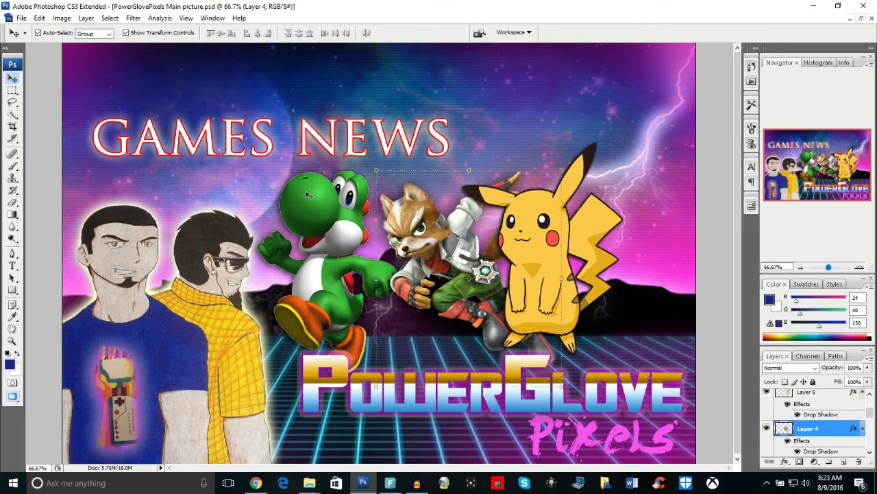
pyautogui.moveTo(302, 195); pyautogui.dragTo(275, 229)
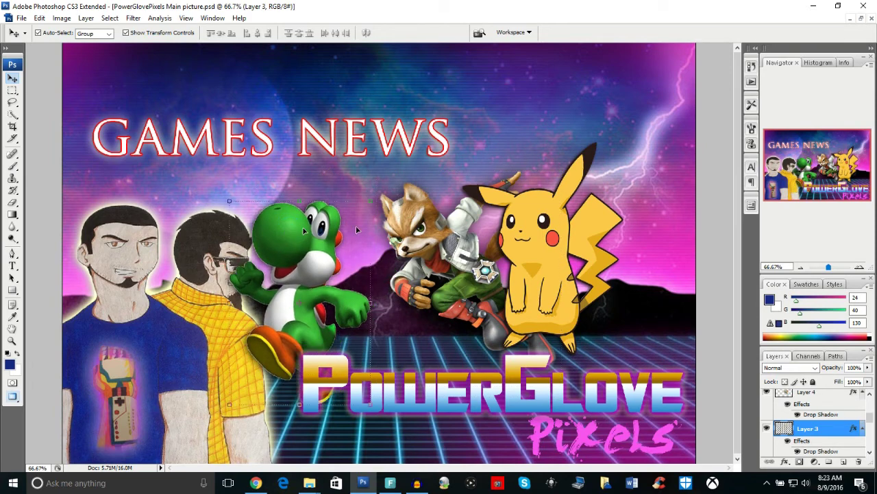
pyautogui.click(439, 223)
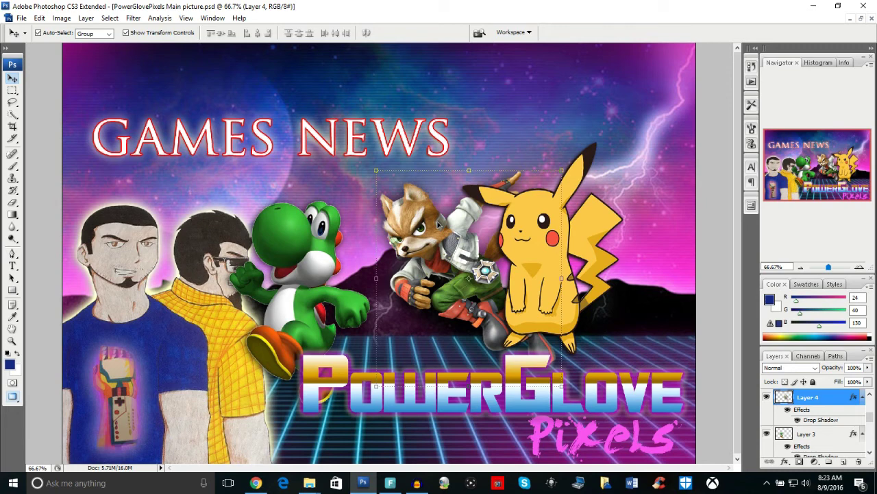
# - Raise Yoshi slightly and move Fox left so it overlaps Yoshi
pyautogui.moveTo(315, 241); pyautogui.dragTo(320, 210)
pyautogui.click(416, 226)
pyautogui.moveTo(416, 227); pyautogui.dragTo(362, 220)
pyautogui.click(524, 216)
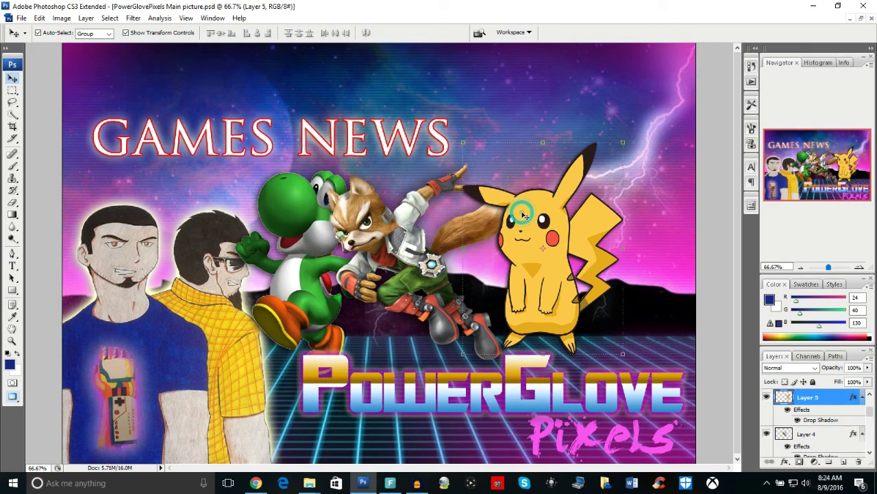